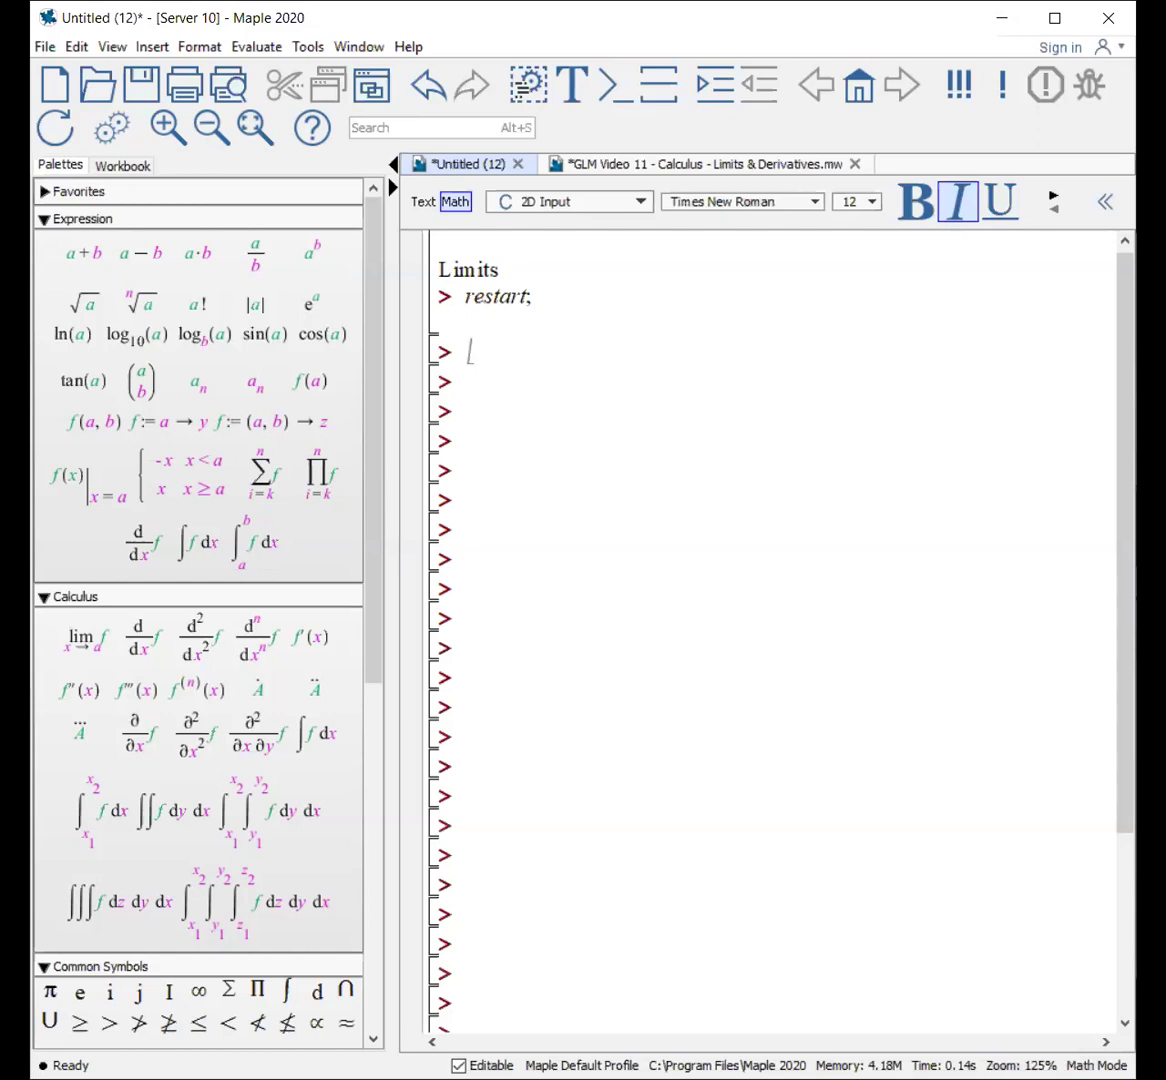
# Collapse the Calculus palette templates below the restart command.
pyautogui.click(43, 595)
# Use the palette's limit template to evaluate the limit of x·sin(x) as x→2, giving 2 sin(2).
pyautogui.click(43, 595)
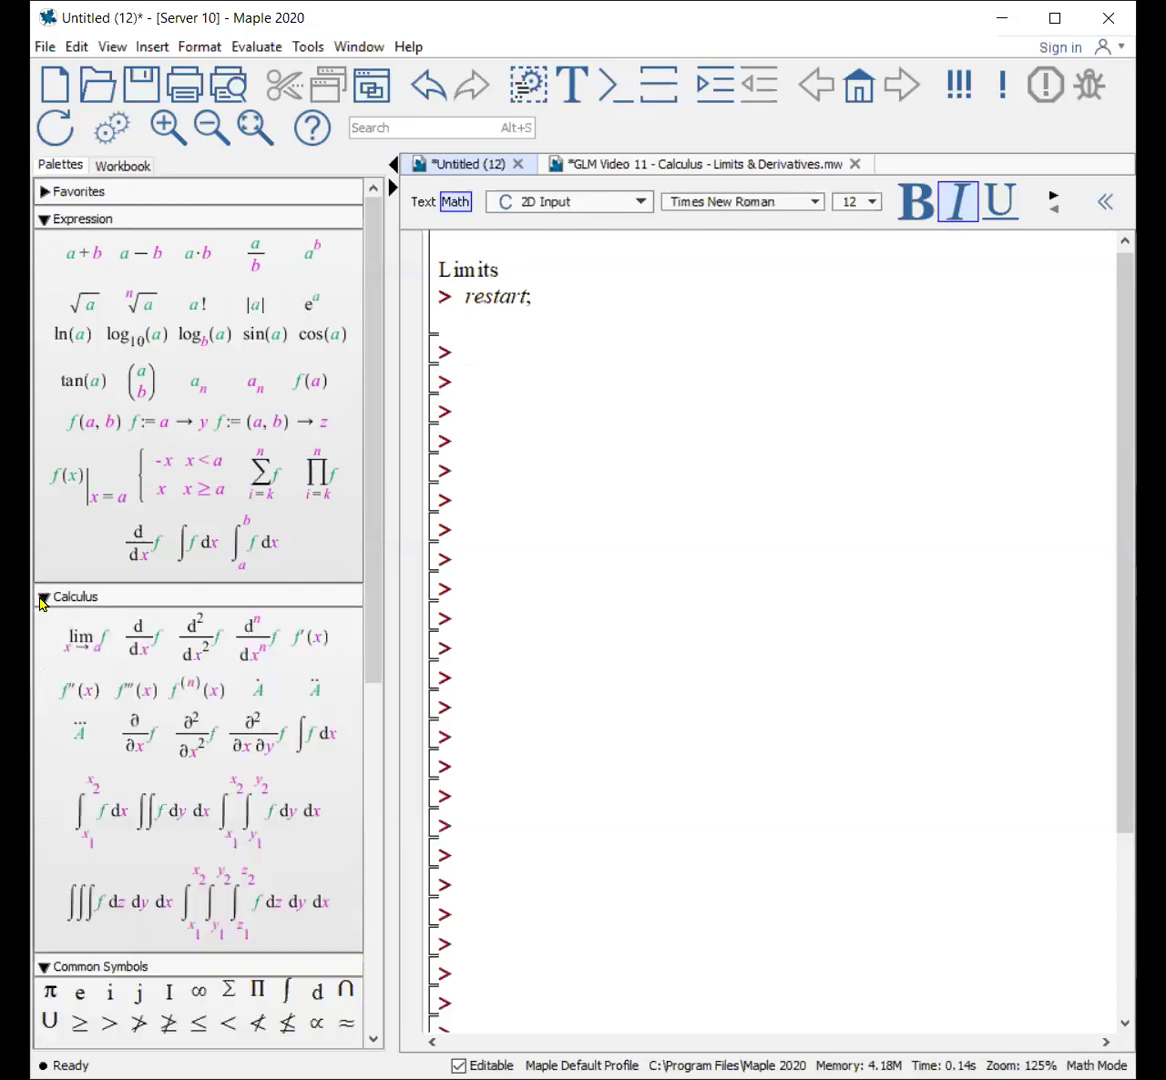
pyautogui.click(82, 647)
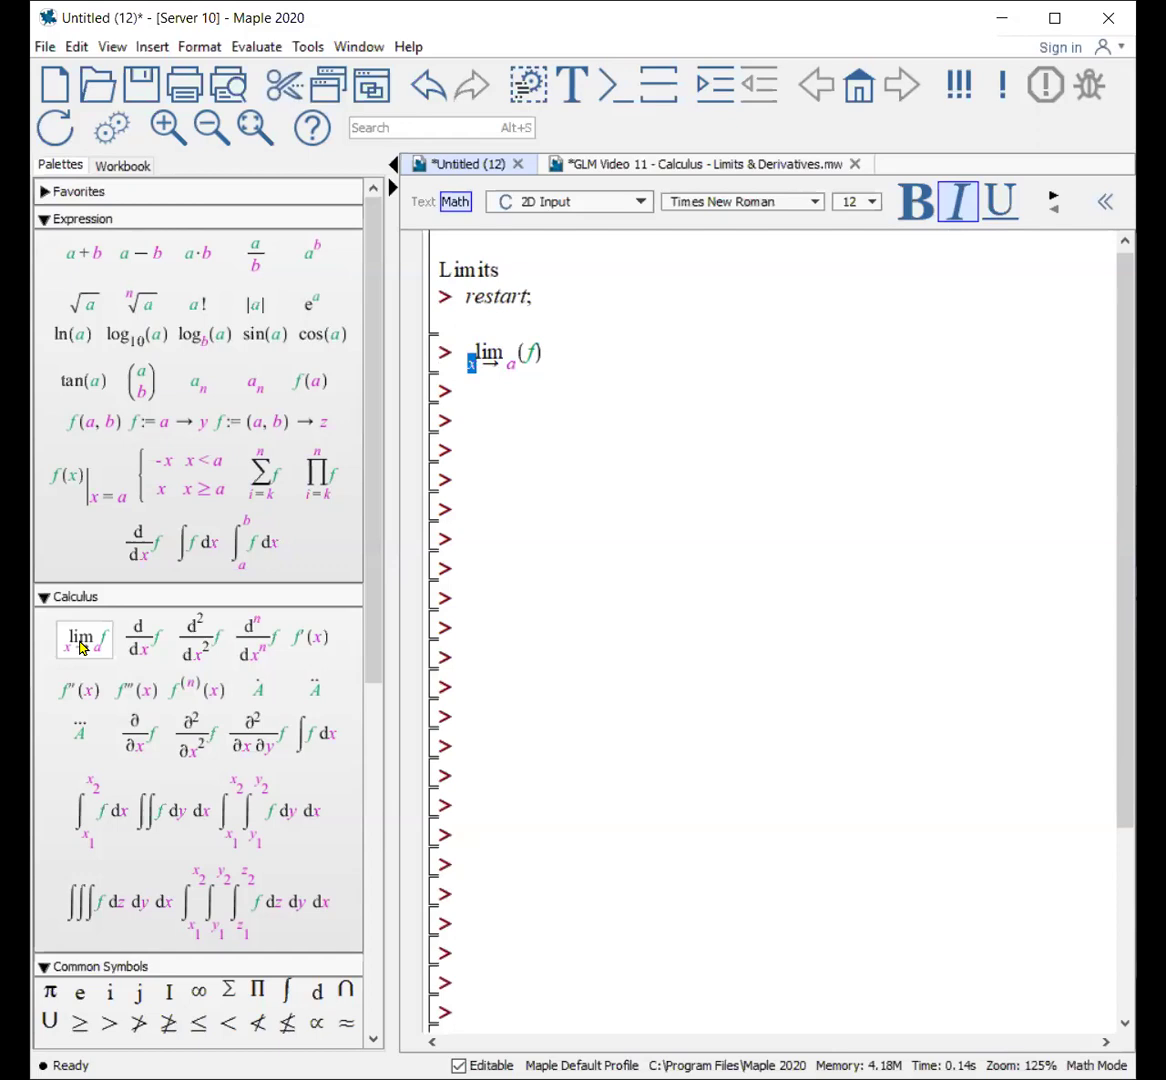
pyautogui.press('Tab')
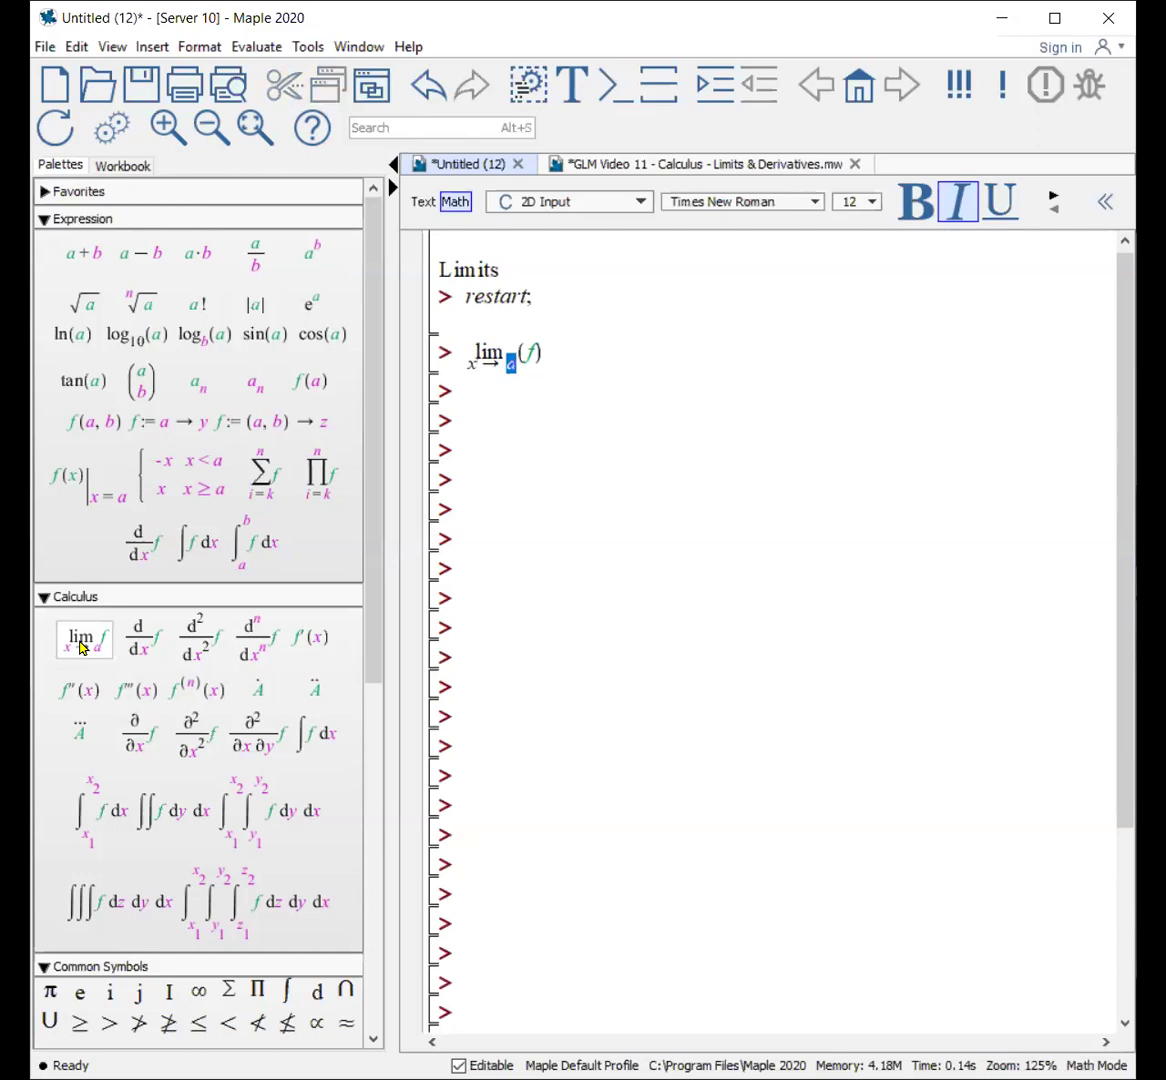
pyautogui.write('2')
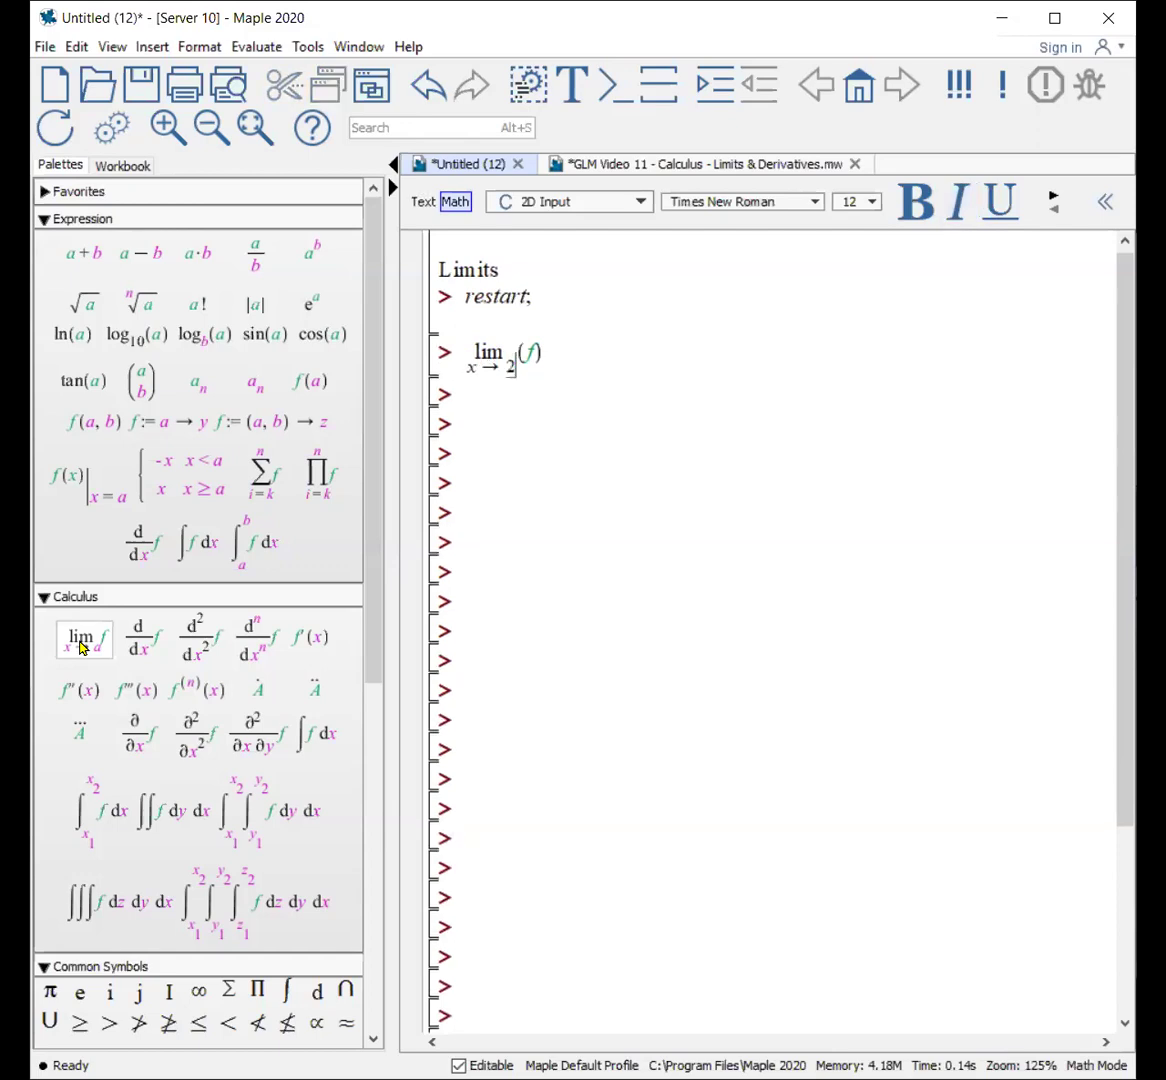
pyautogui.press('Tab')
pyautogui.write('x*sin')
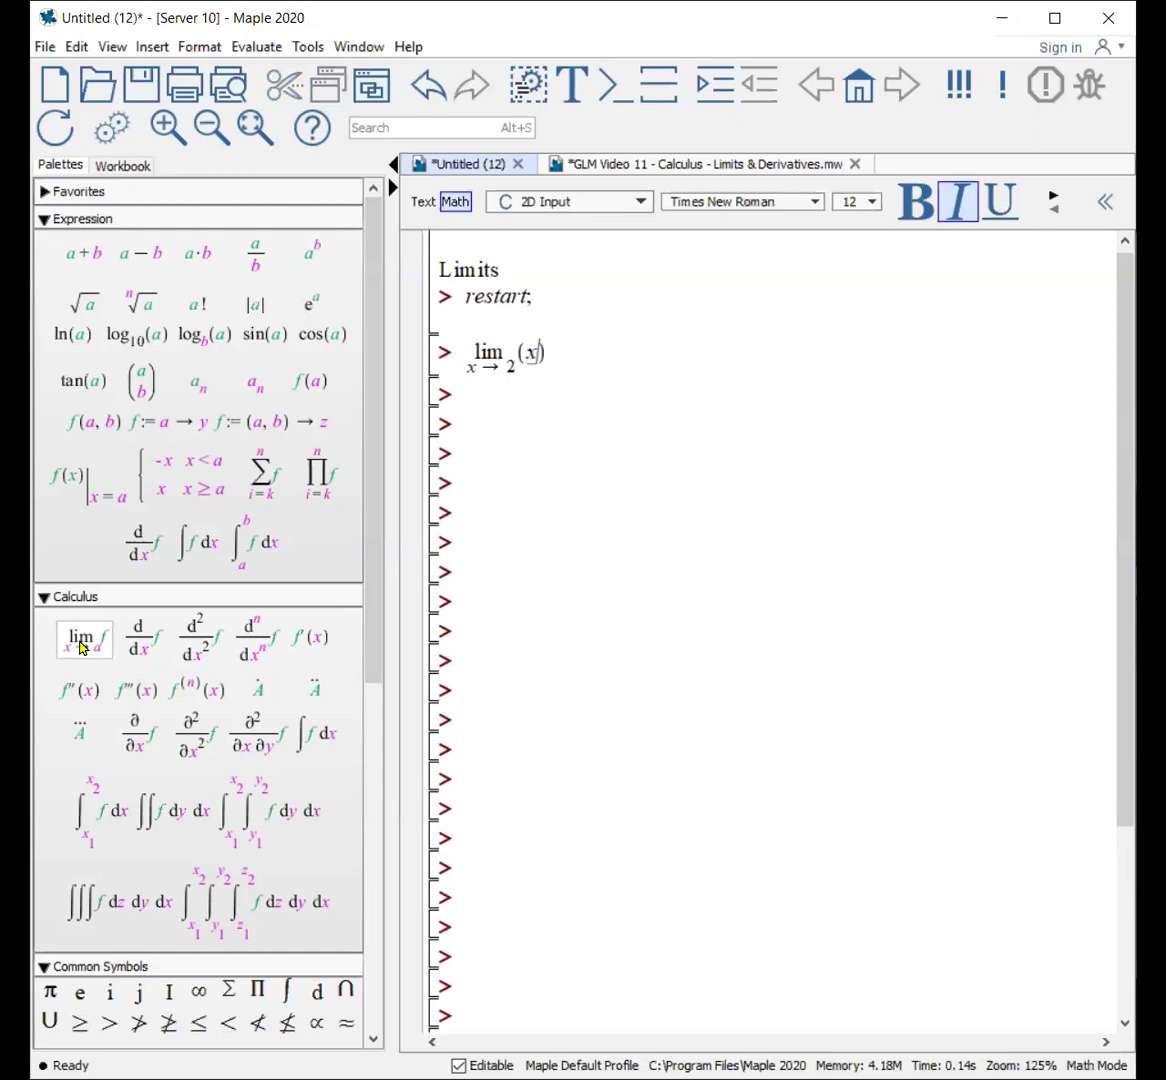
pyautogui.write('(x)')
pyautogui.press('Return')
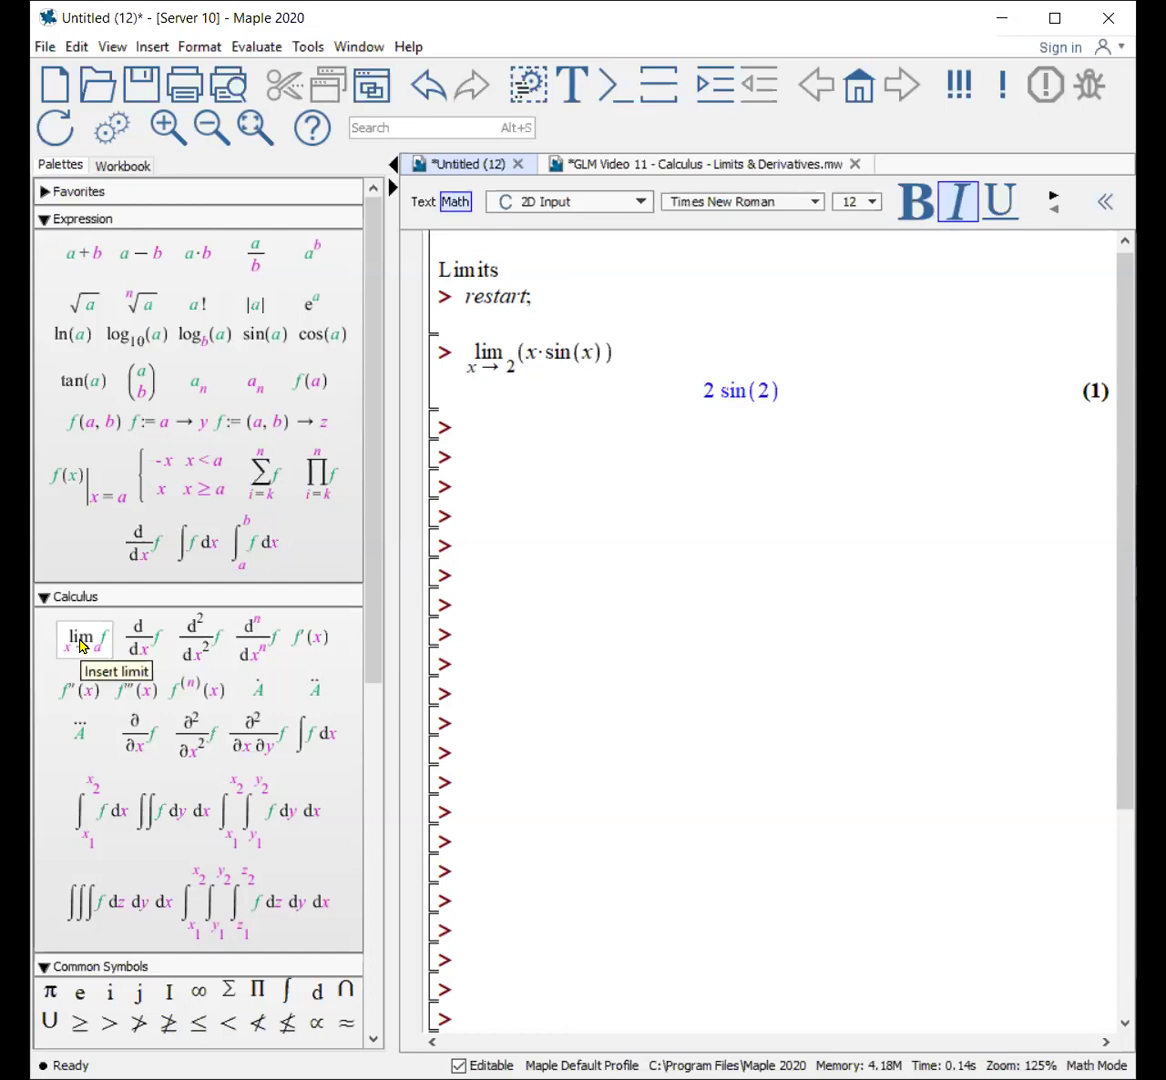
pyautogui.click(80, 640)
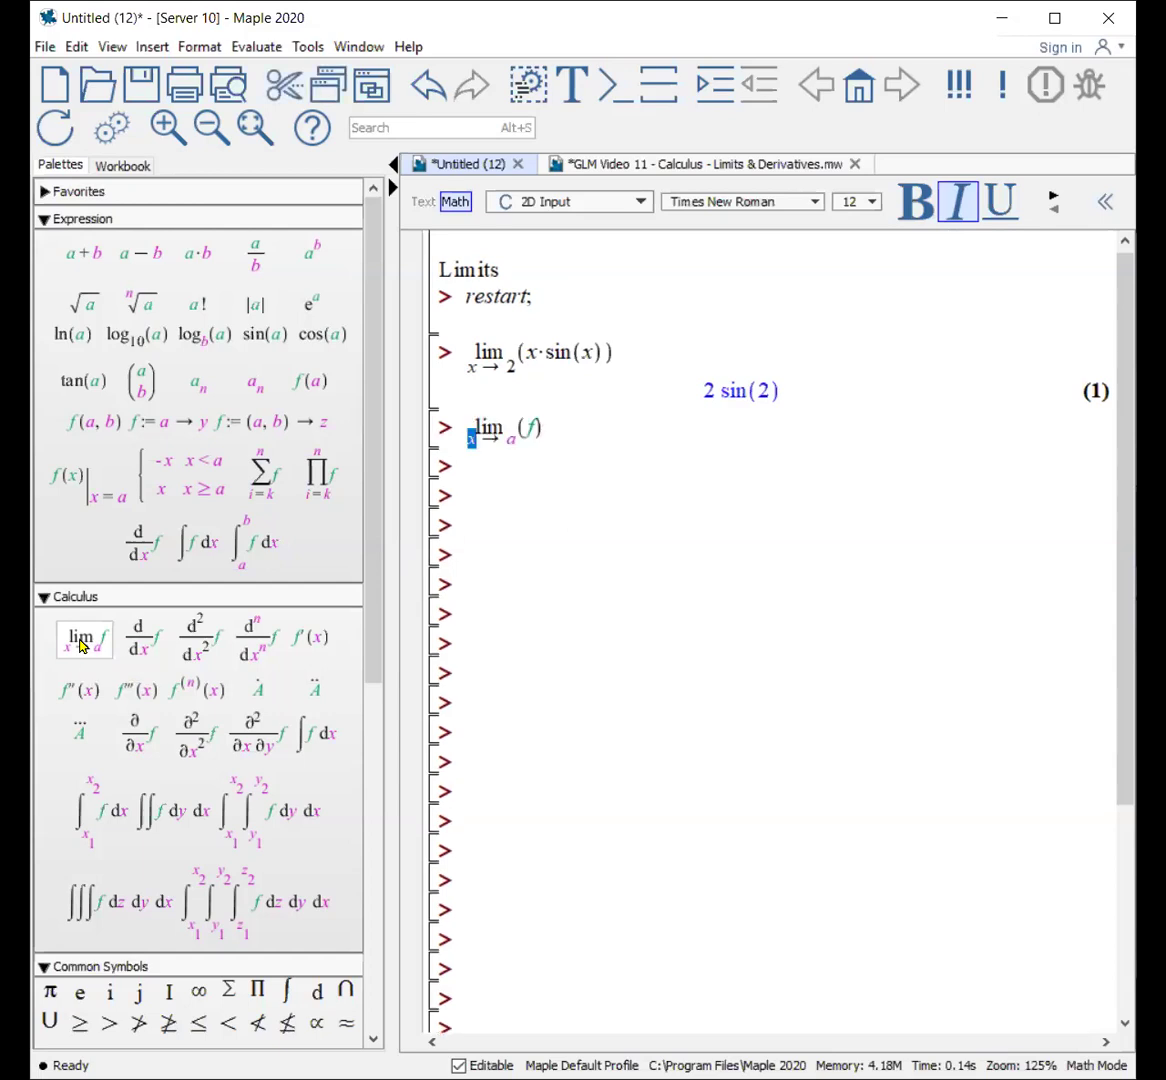
# Fill the limit template with x→∞ and 1/x² and evaluate it to 0.
pyautogui.press('Tab')
pyautogui.write('inf')
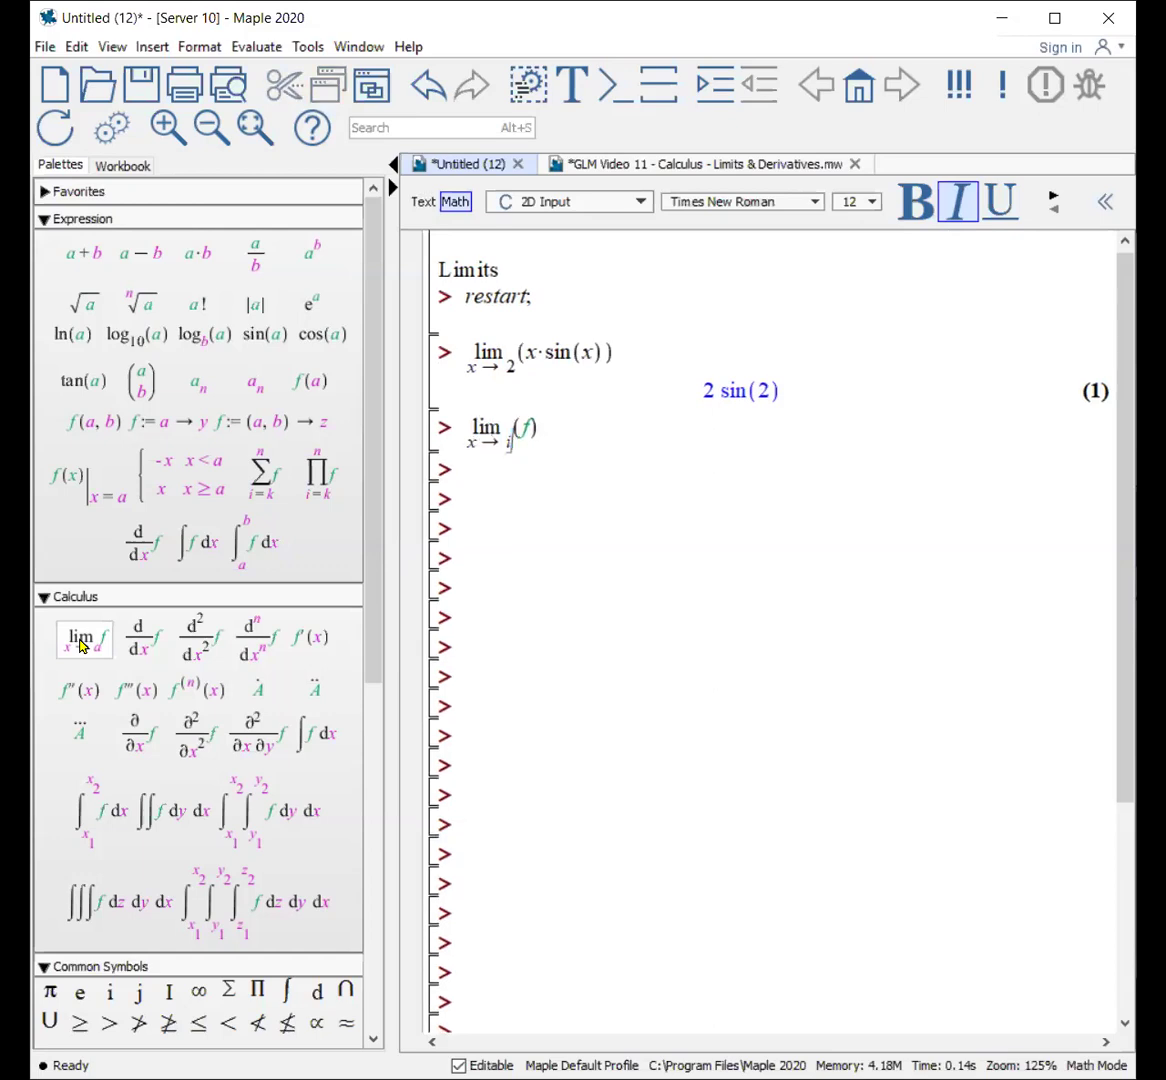
pyautogui.press('Escape')
pyautogui.press('Return')
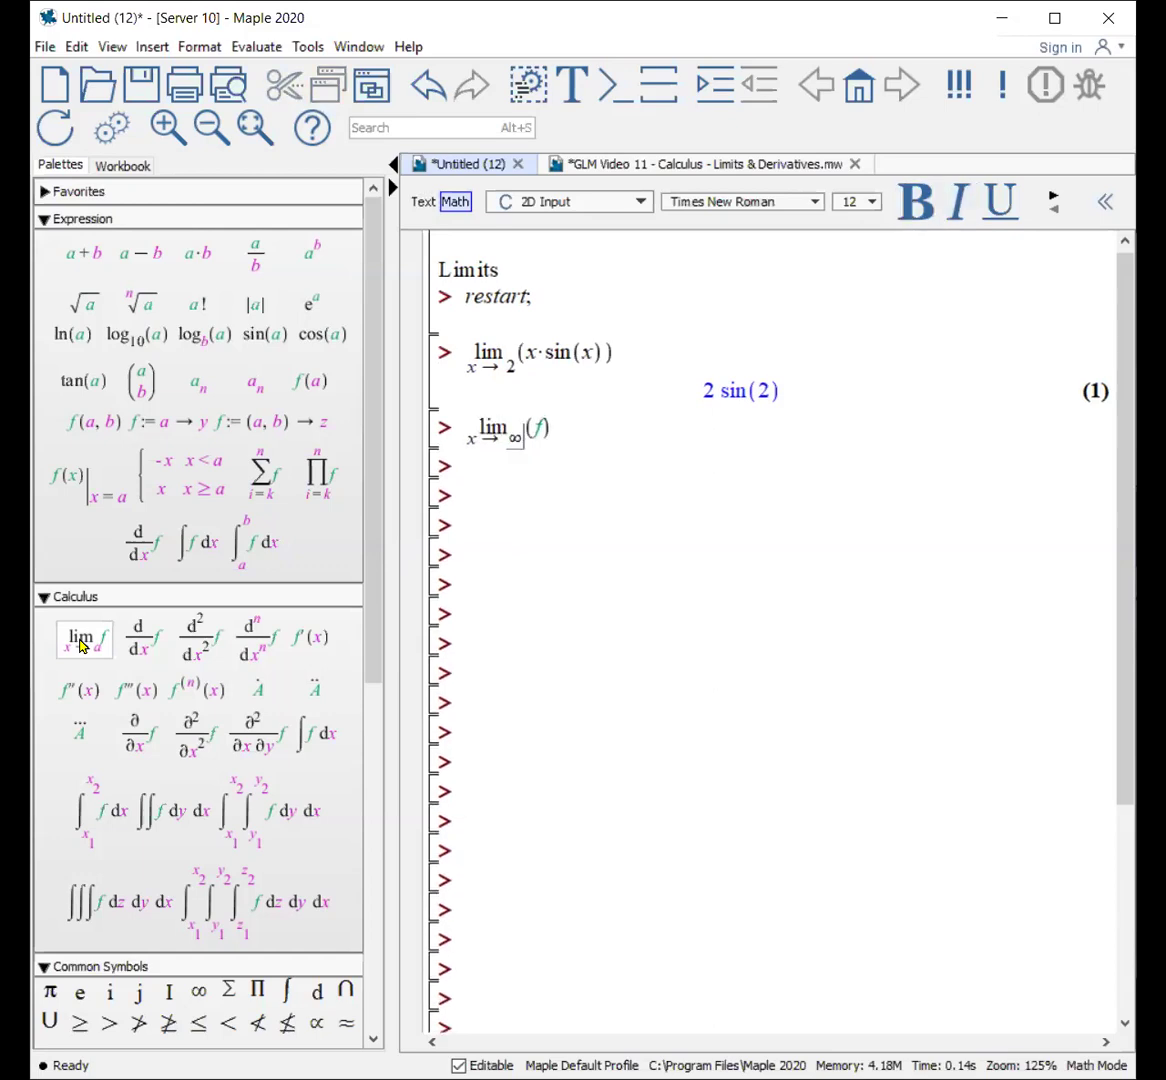
pyautogui.press('Tab')
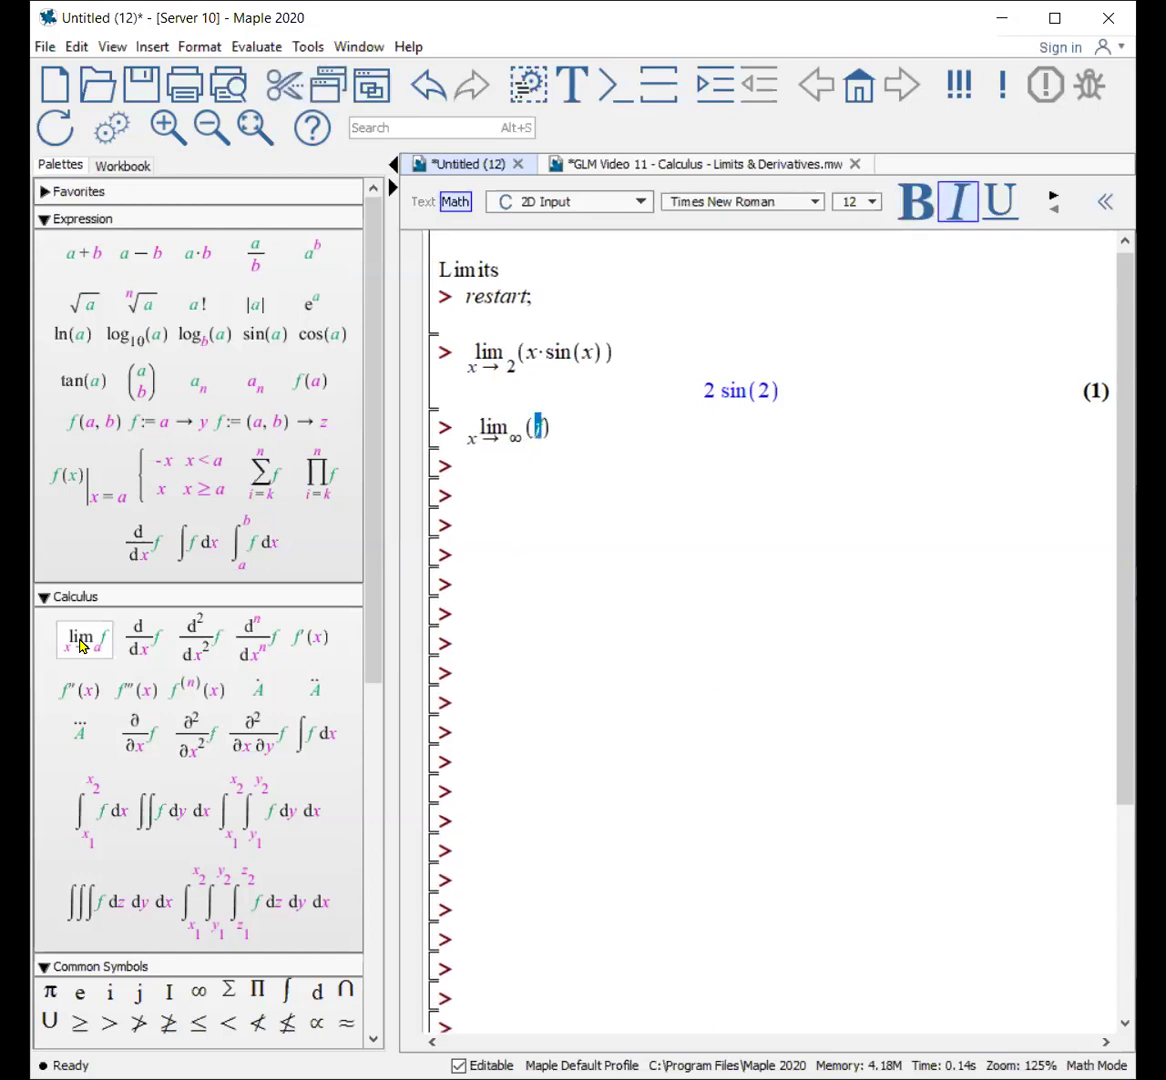
pyautogui.write('1/x')
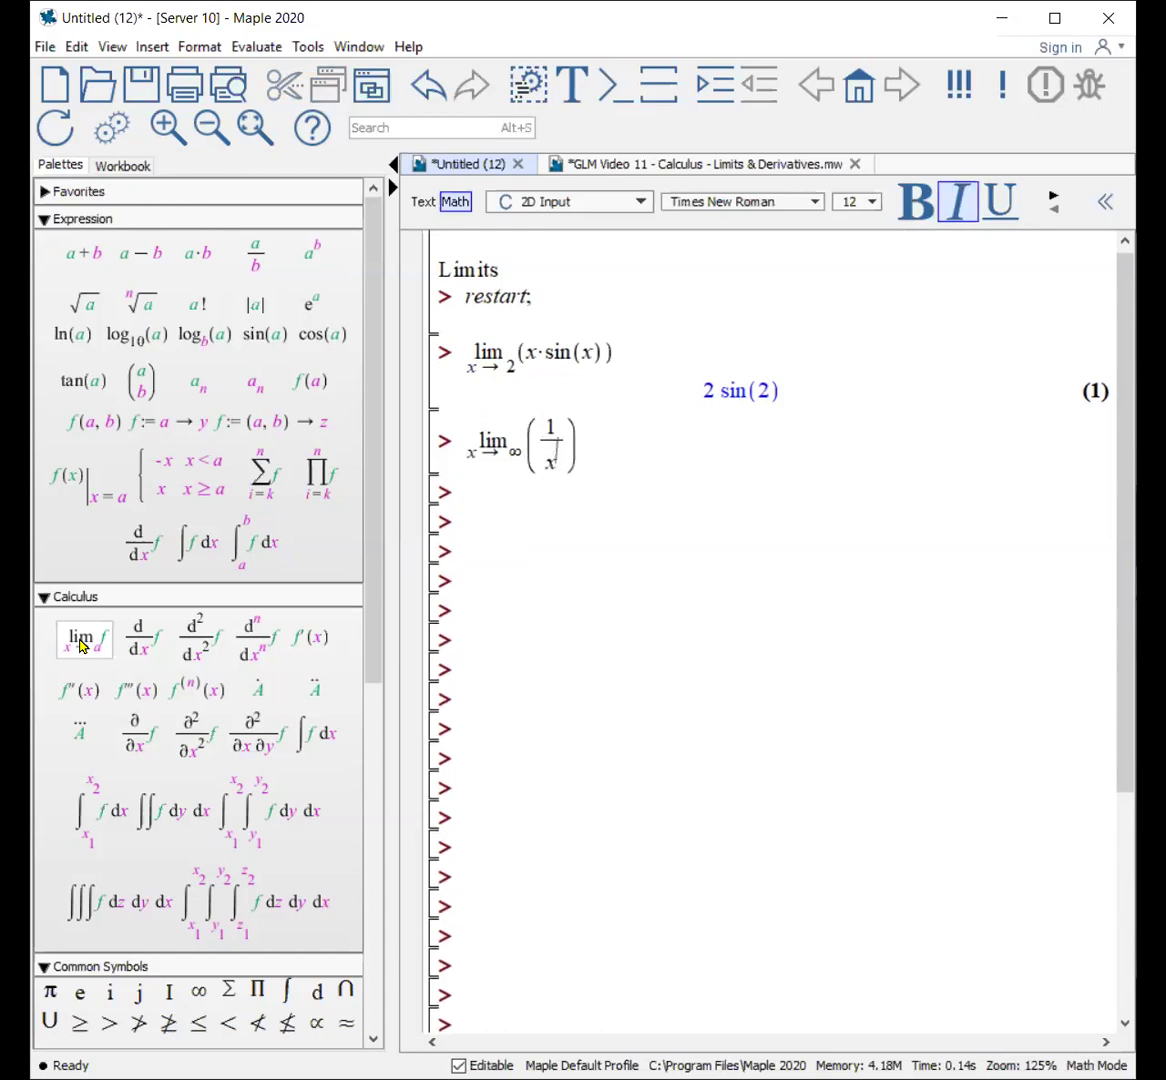
pyautogui.write('^2')
pyautogui.press('Right')
pyautogui.press('Right')
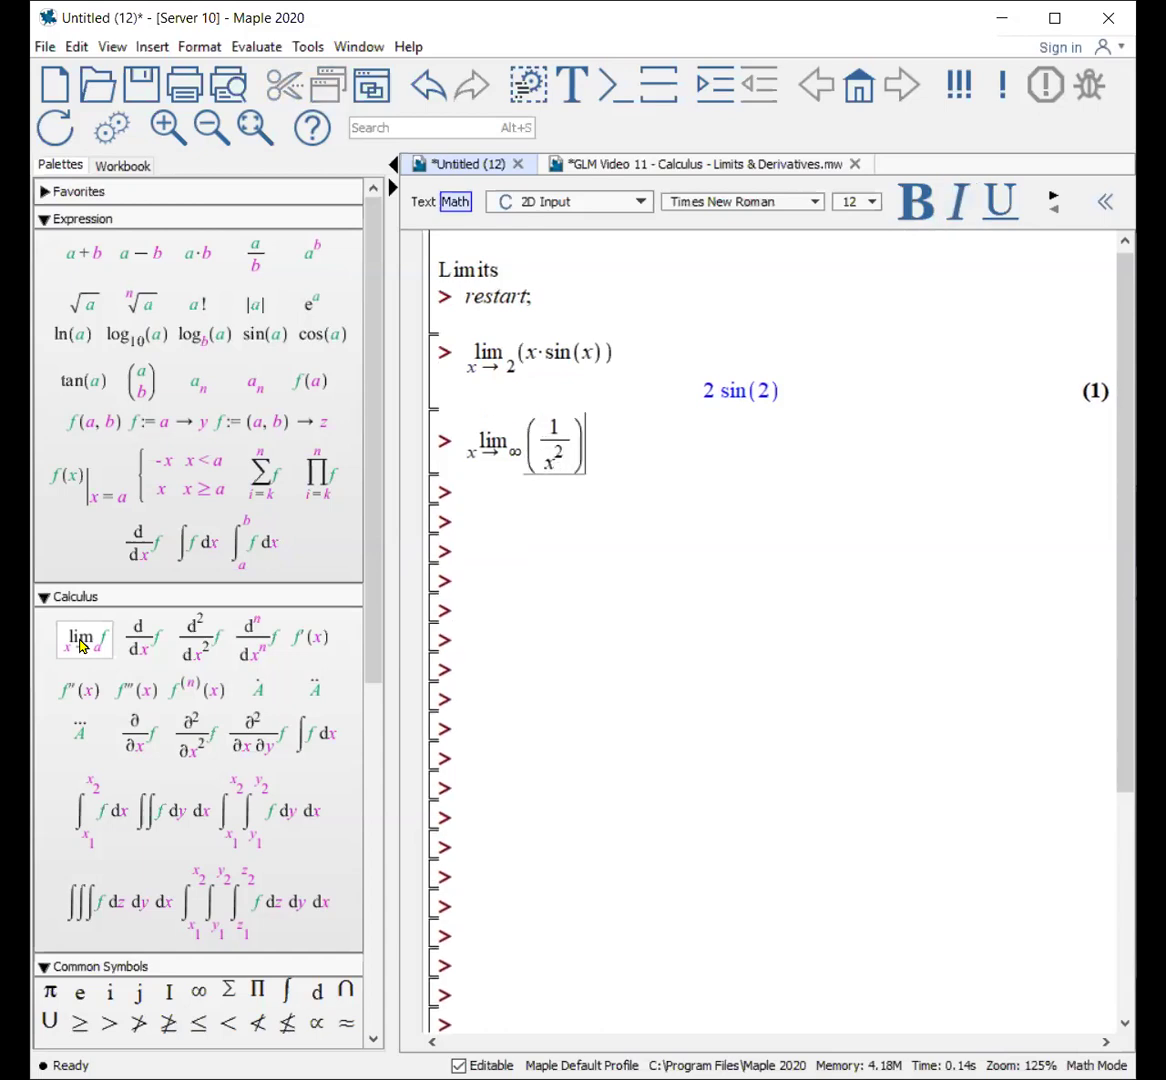
pyautogui.press('Return')
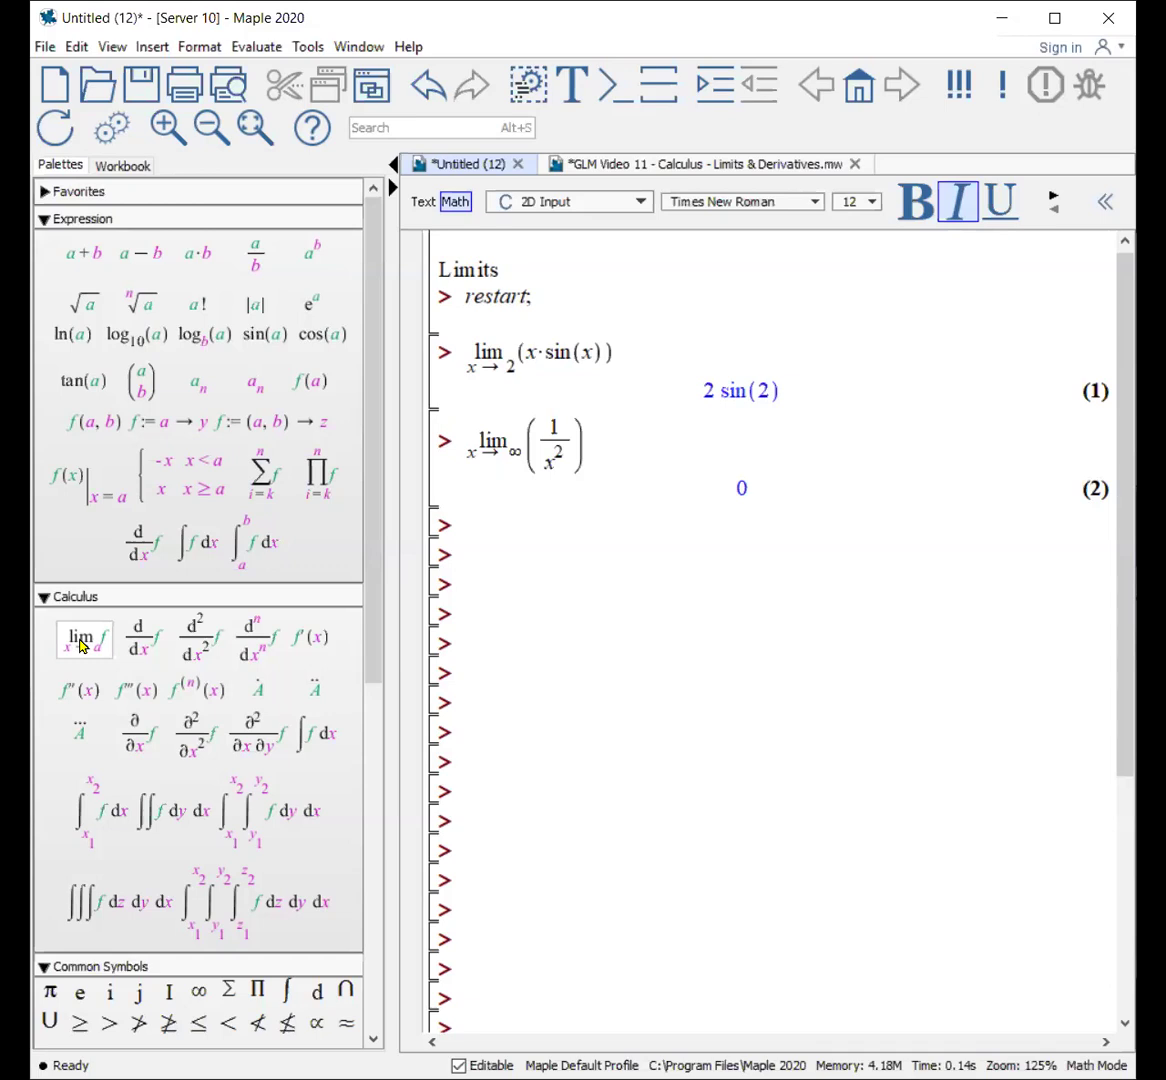
# Run limit(1/x, x = ∞), which also returns 0.
pyautogui.write('limit(1/x')
pyautogui.press('Right')
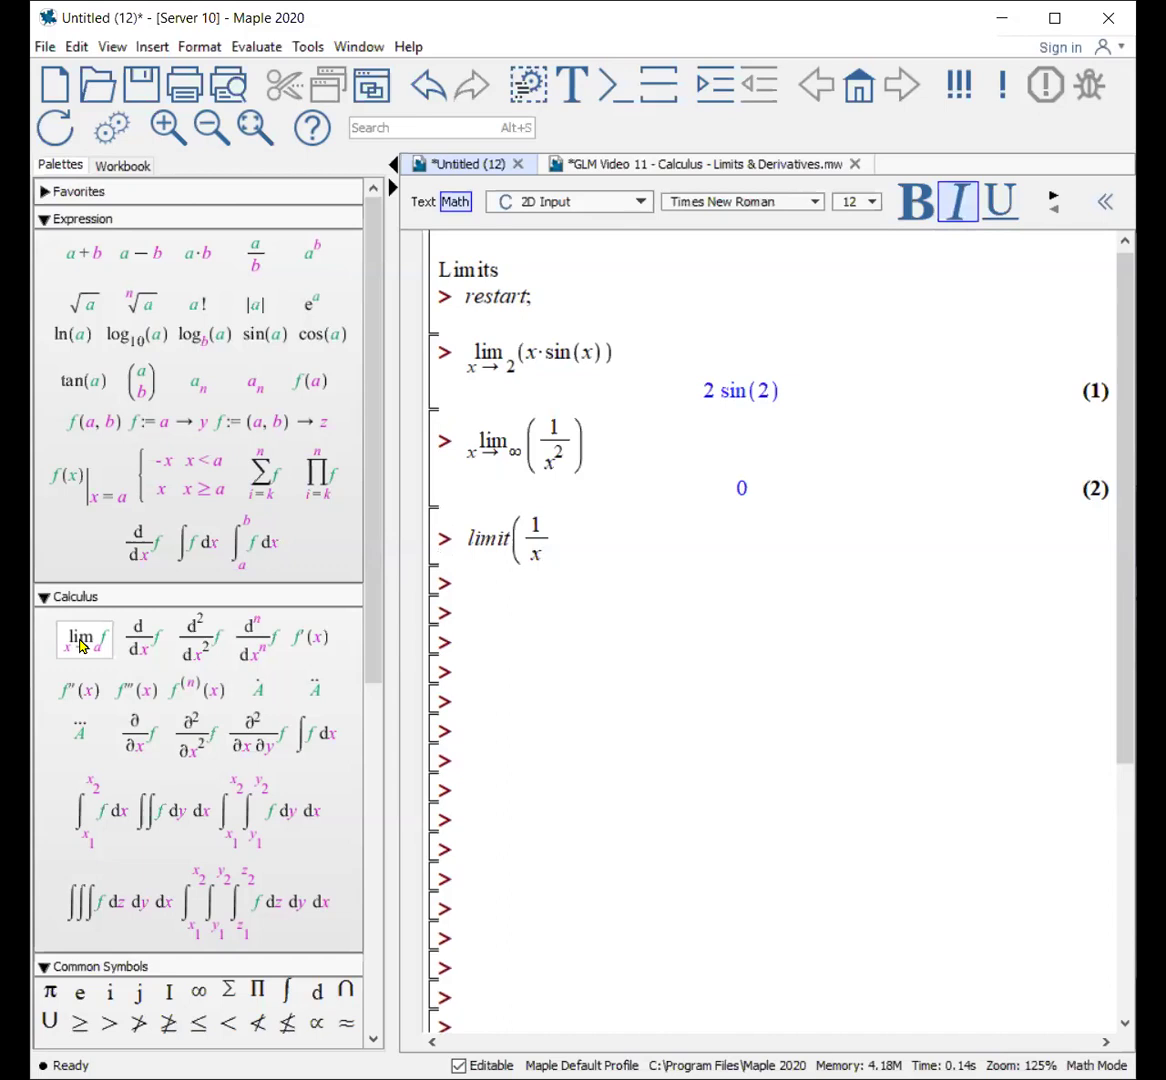
pyautogui.write(', x = ')
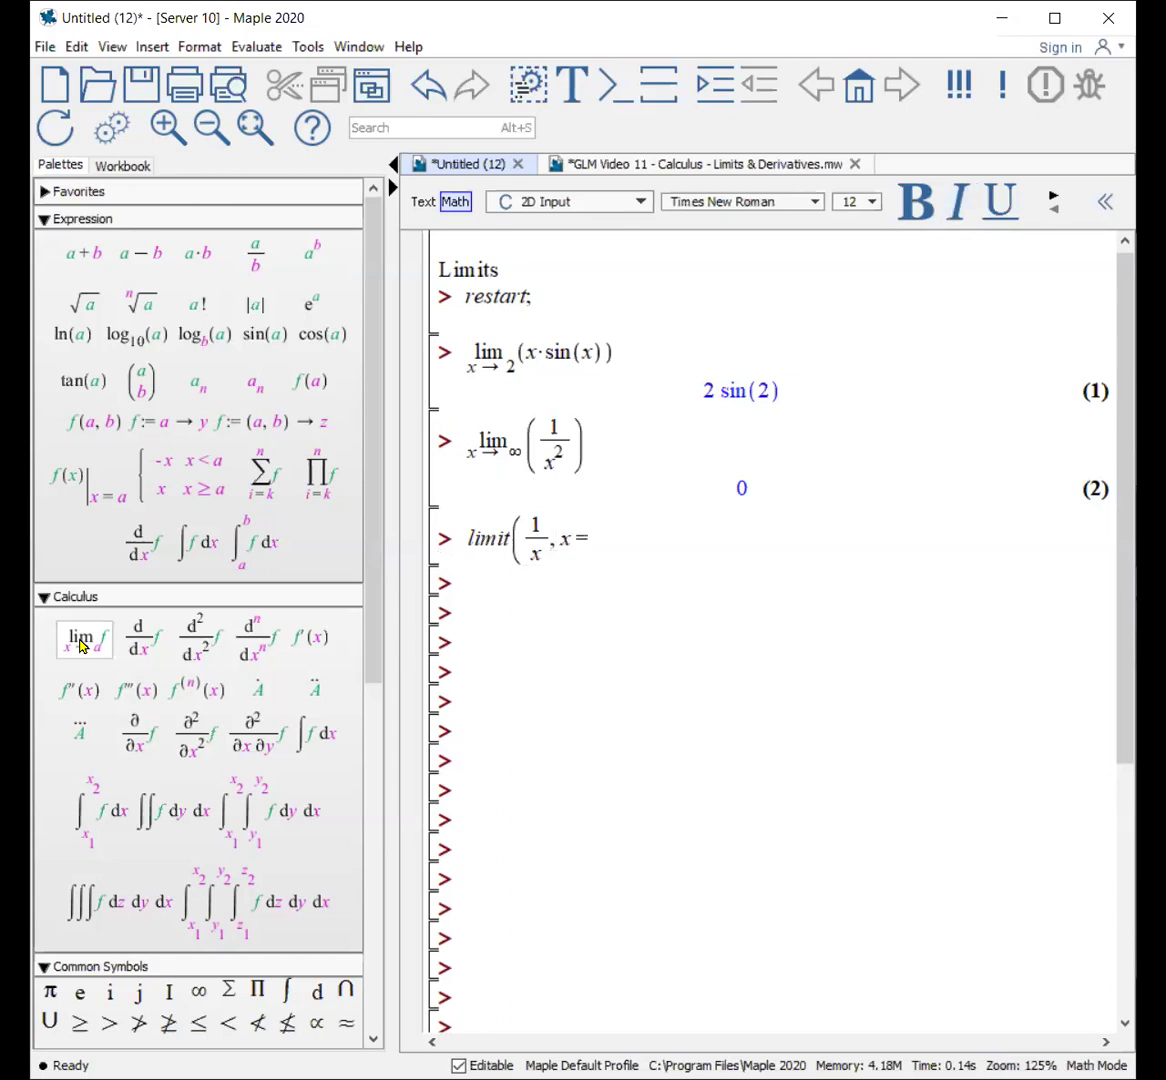
pyautogui.write('infinity')
pyautogui.press('Escape')
pyautogui.write(')')
pyautogui.press('Return')
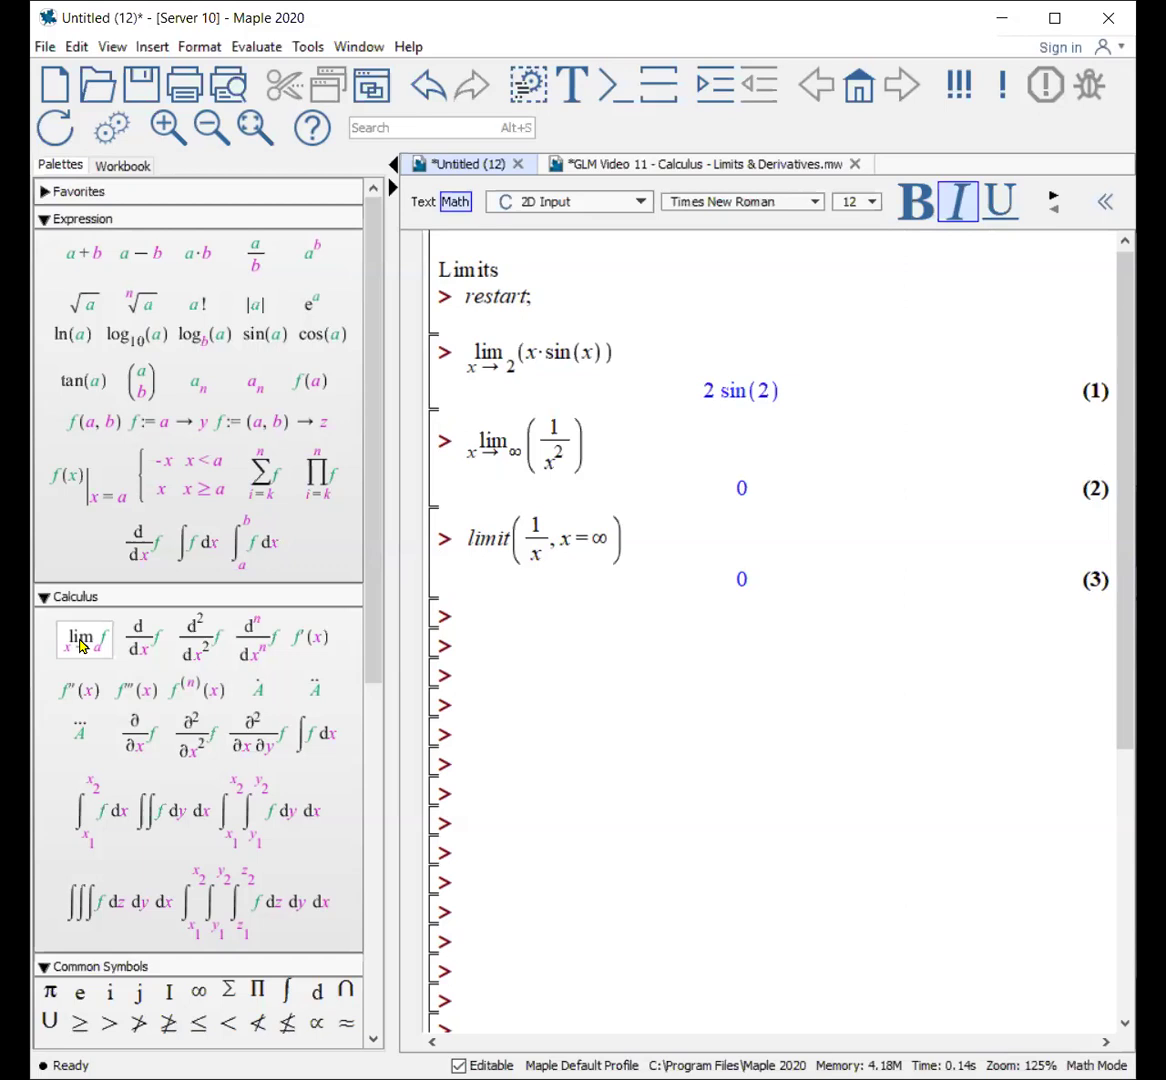
pyautogui.write('f(x) :')
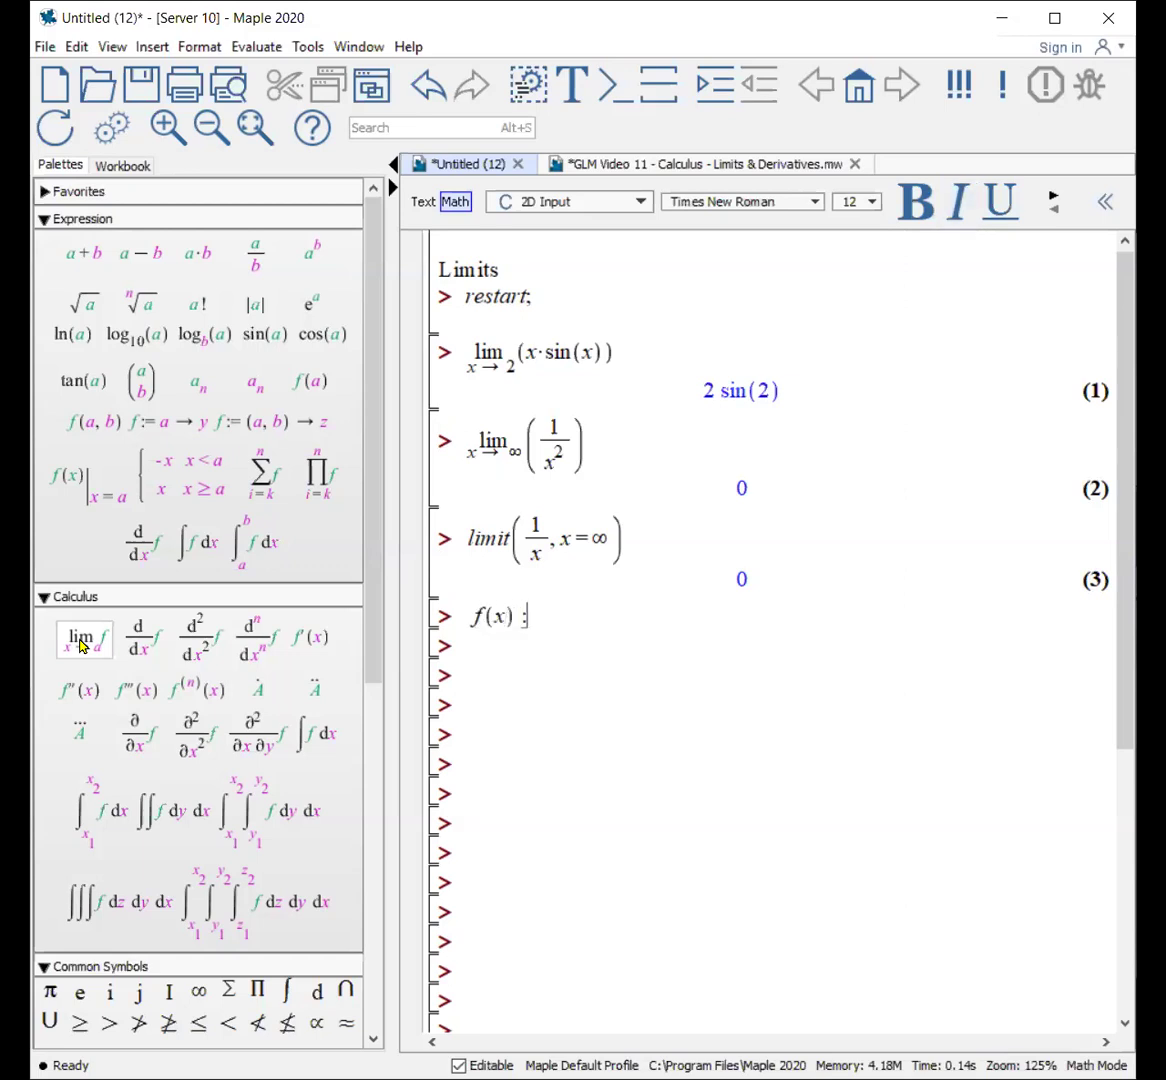
pyautogui.write('= sin(x)/x')
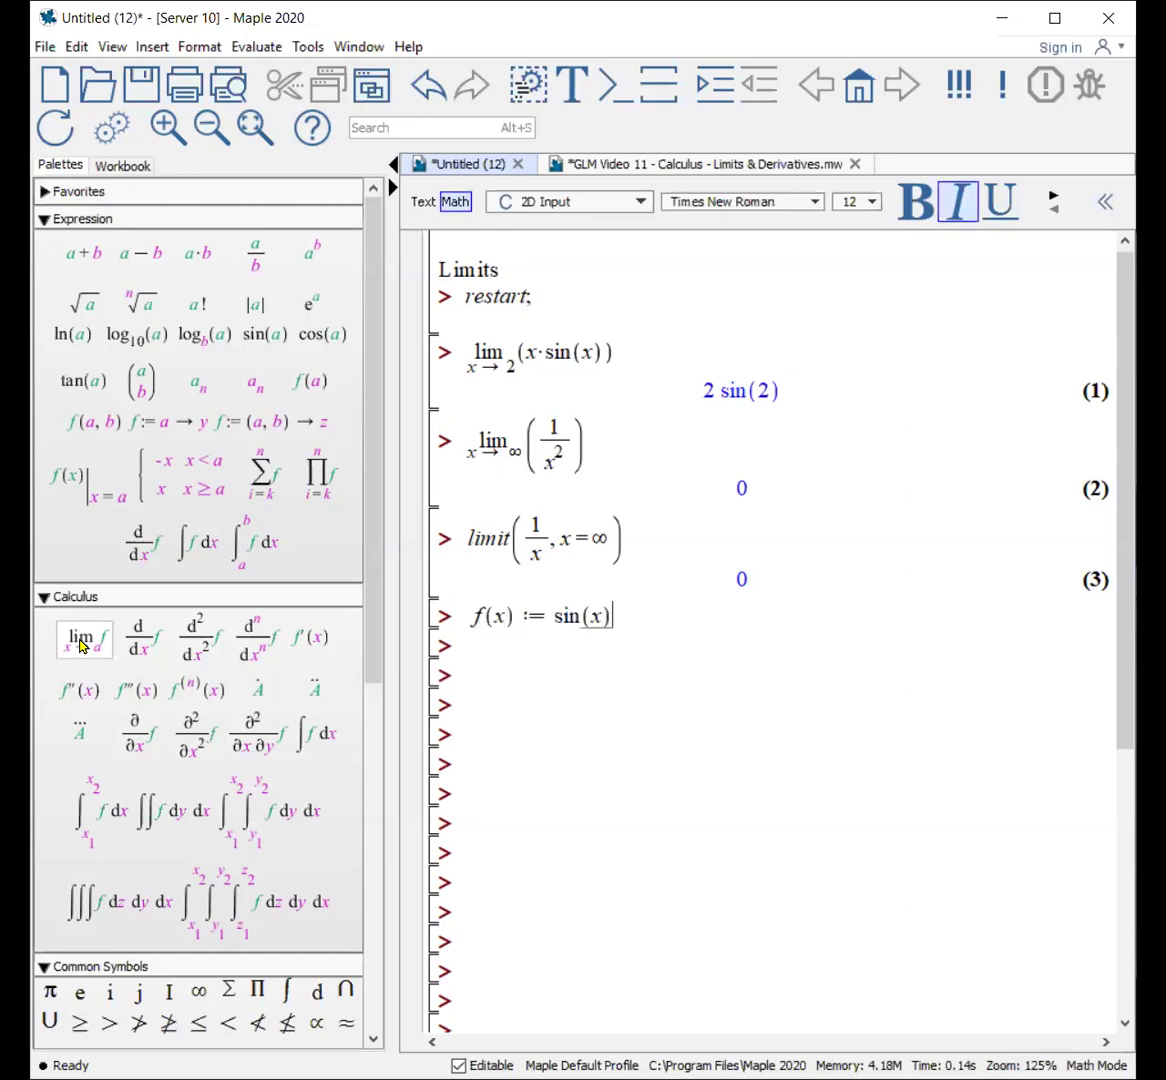
# Define f(x) := sin(x)/x and run limit(f(x), x = 0) in the same group, returning 1.
pyautogui.press('Right')
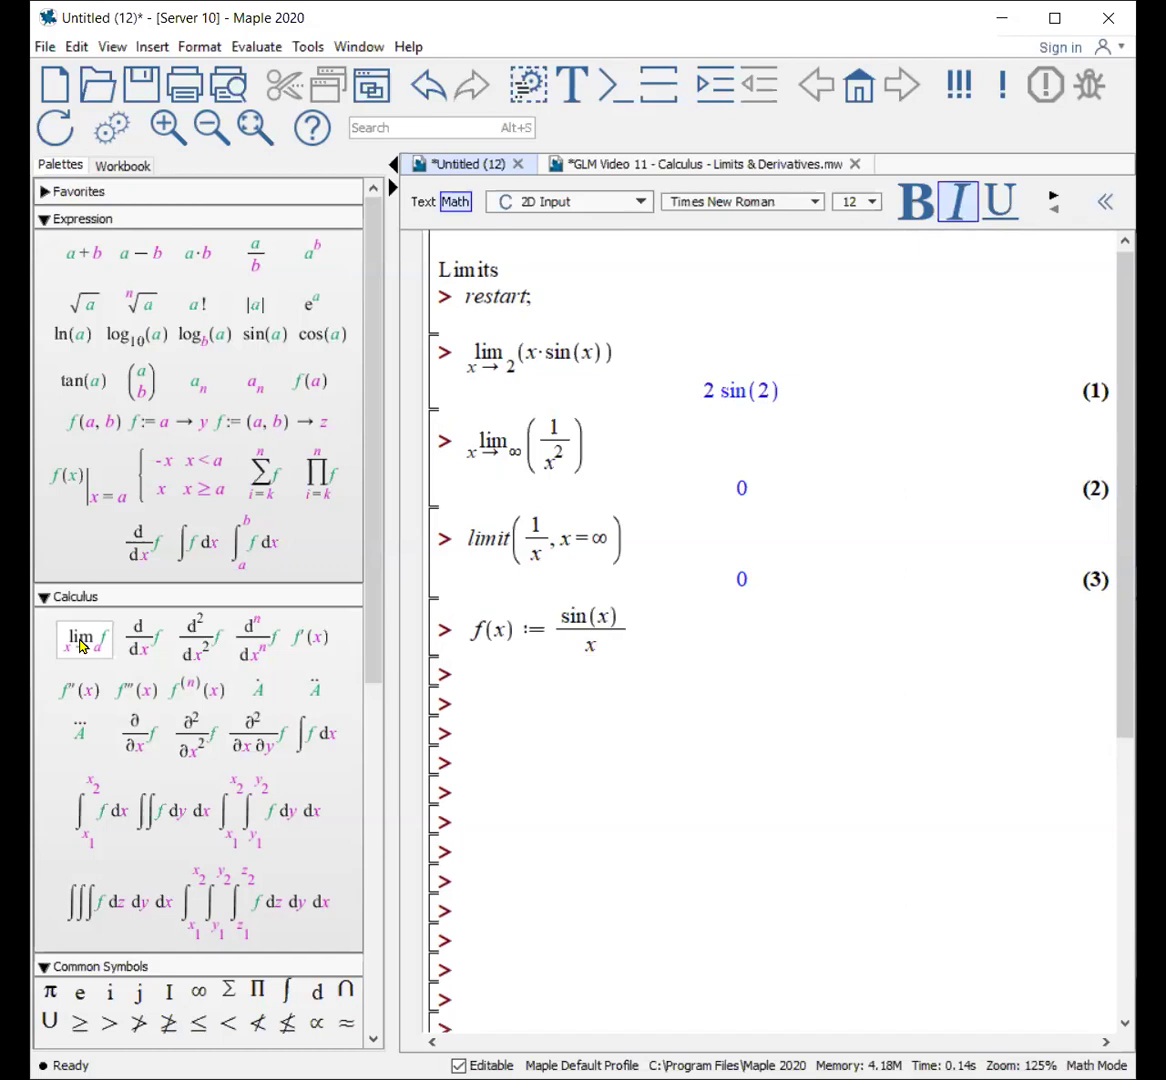
pyautogui.press('Right')
pyautogui.write(':')
pyautogui.hotkey('shift', 'Return')
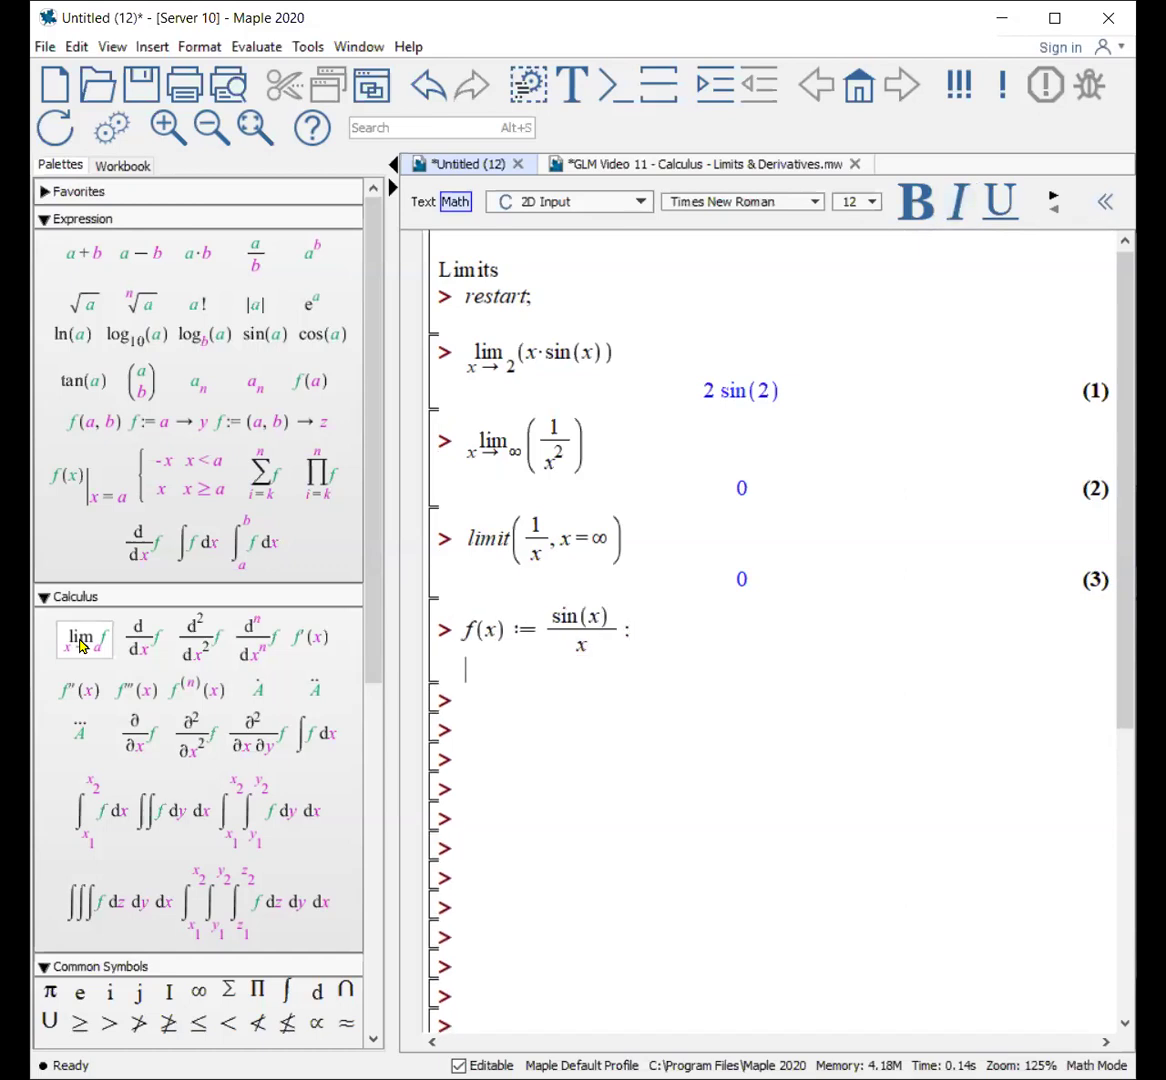
pyautogui.write('limit(')
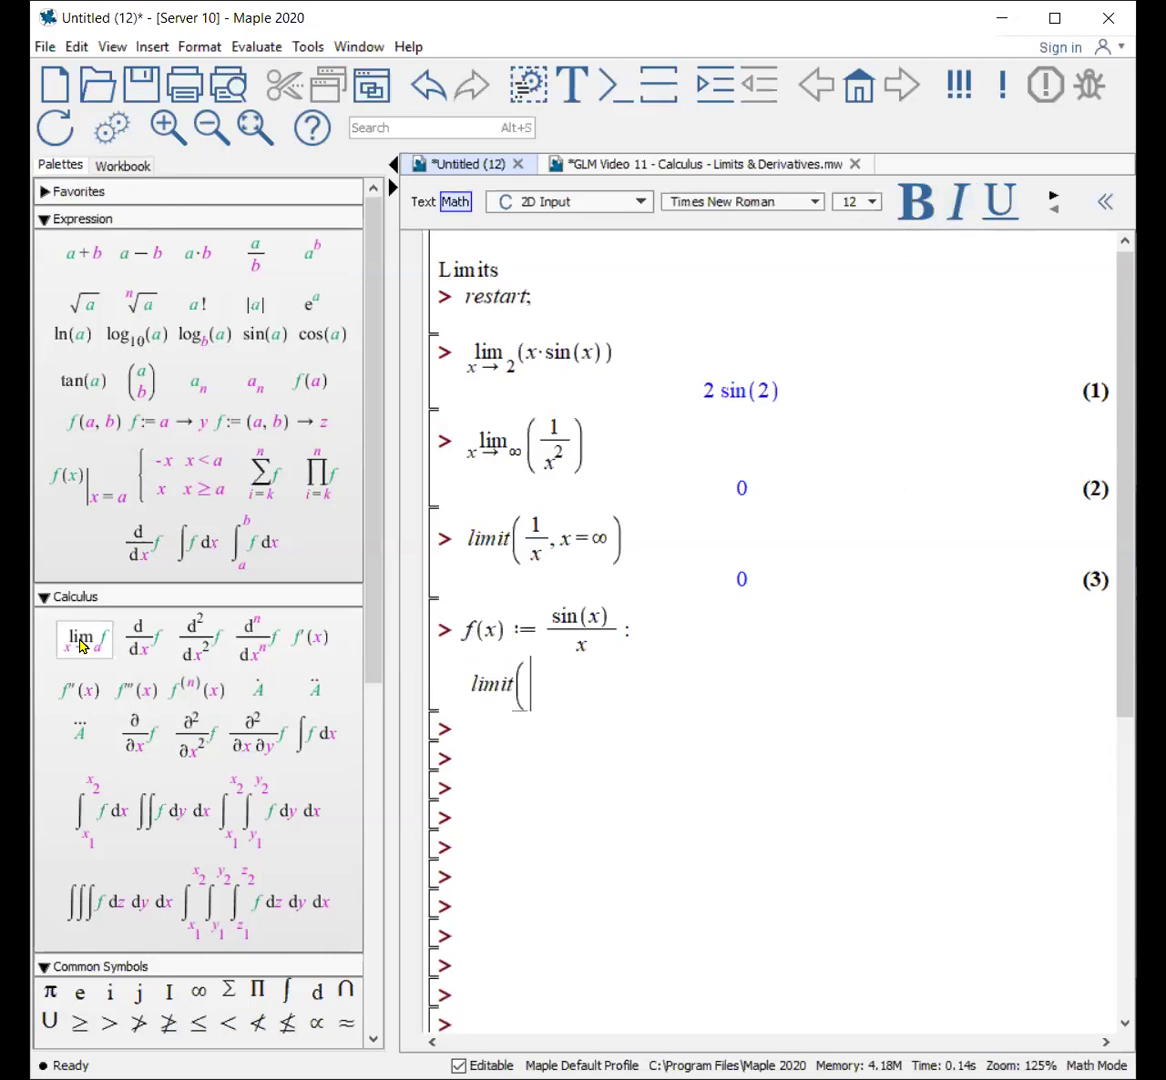
pyautogui.write('f(x), x = 0)')
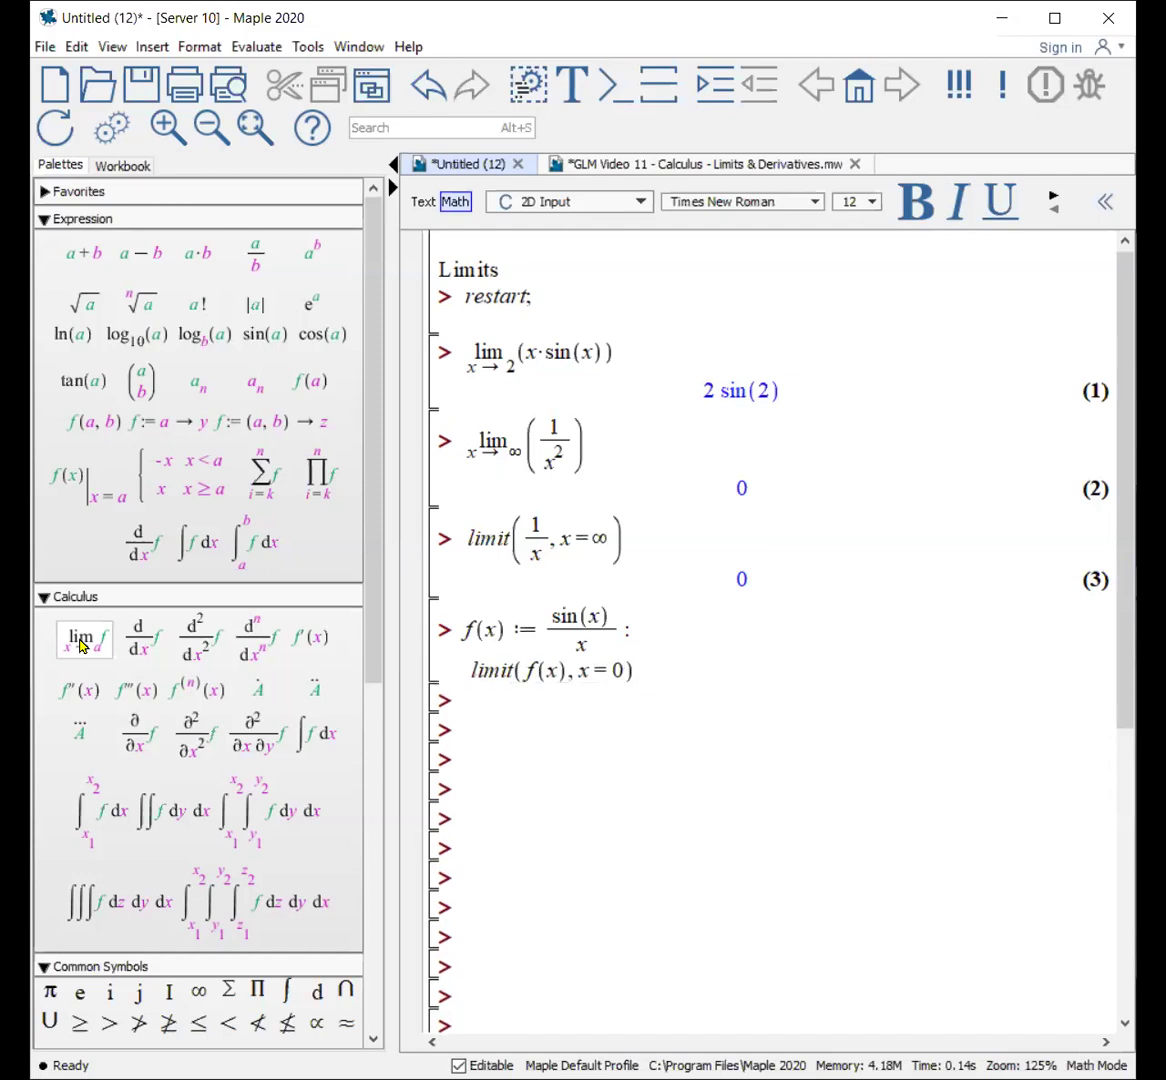
pyautogui.write(';')
pyautogui.press('Return')
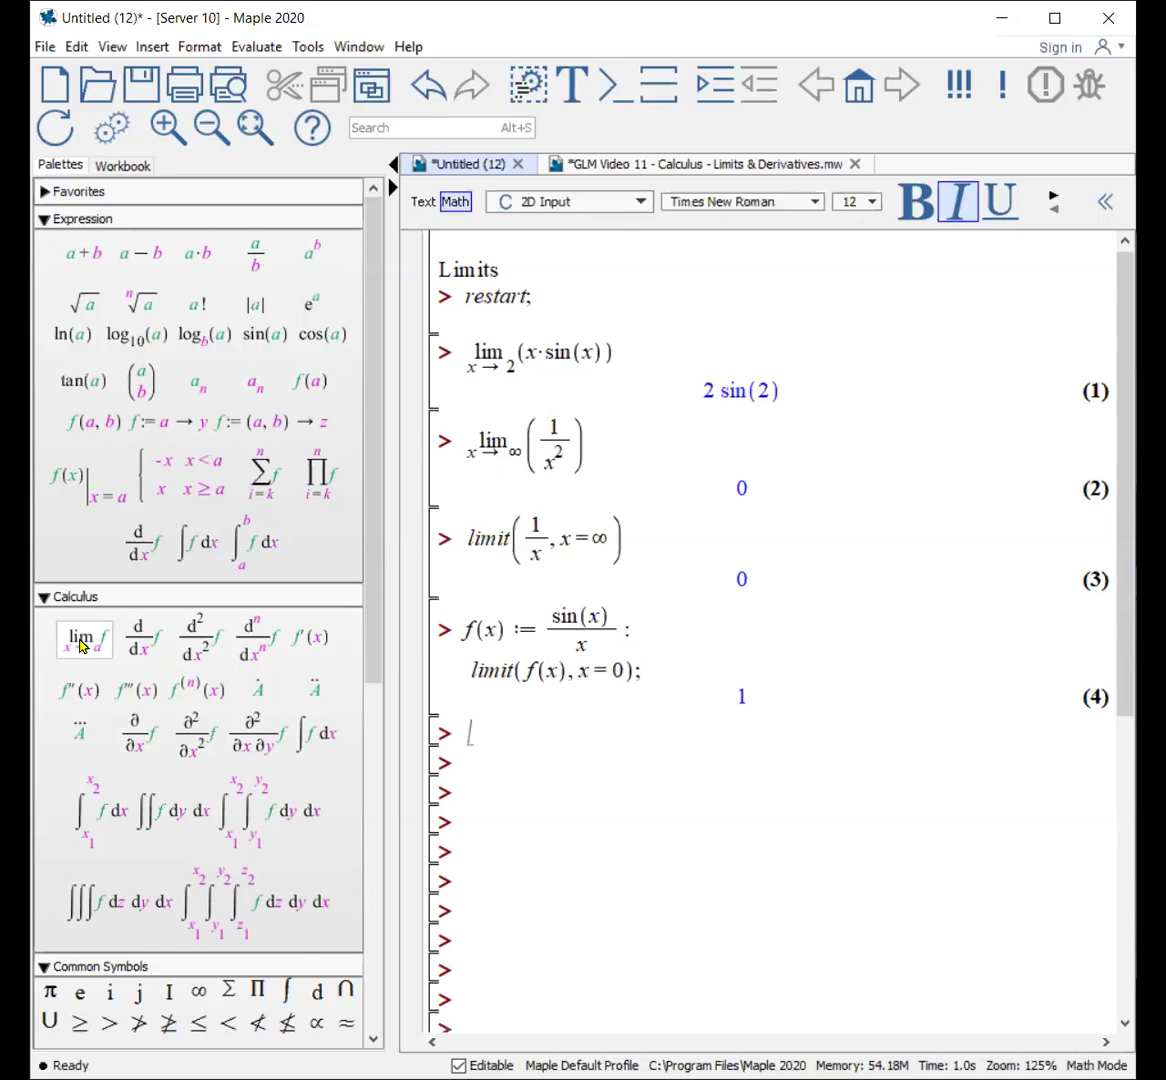
# Assign mylimit := Limit(f(x), x = 0), evaluate value(mylimit), then switch to Limits & Derivatives.
pyautogui.write('mylimit := Limi')
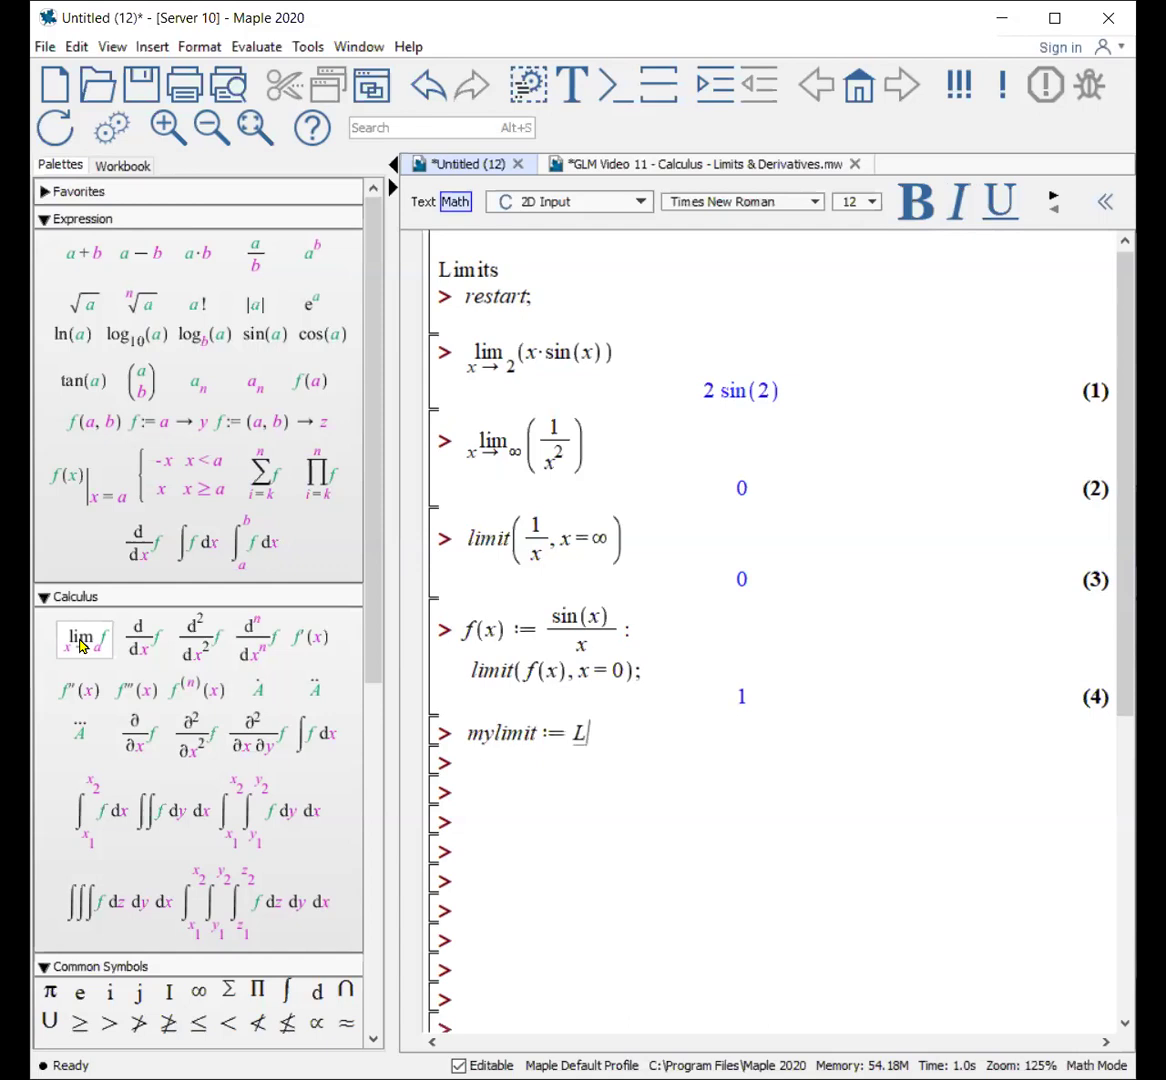
pyautogui.write('t')
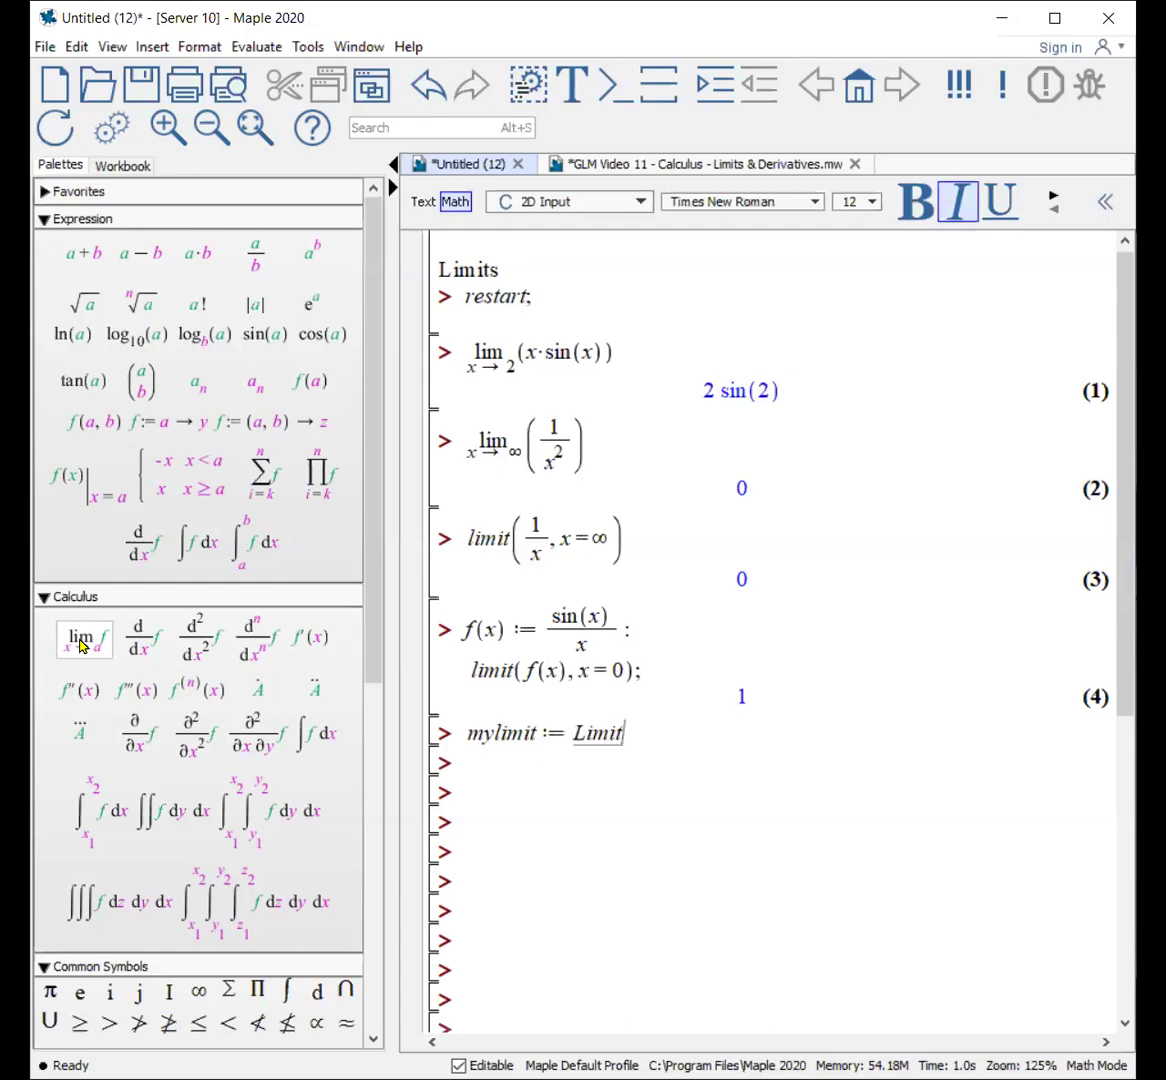
pyautogui.write('(f(x), x = 0);')
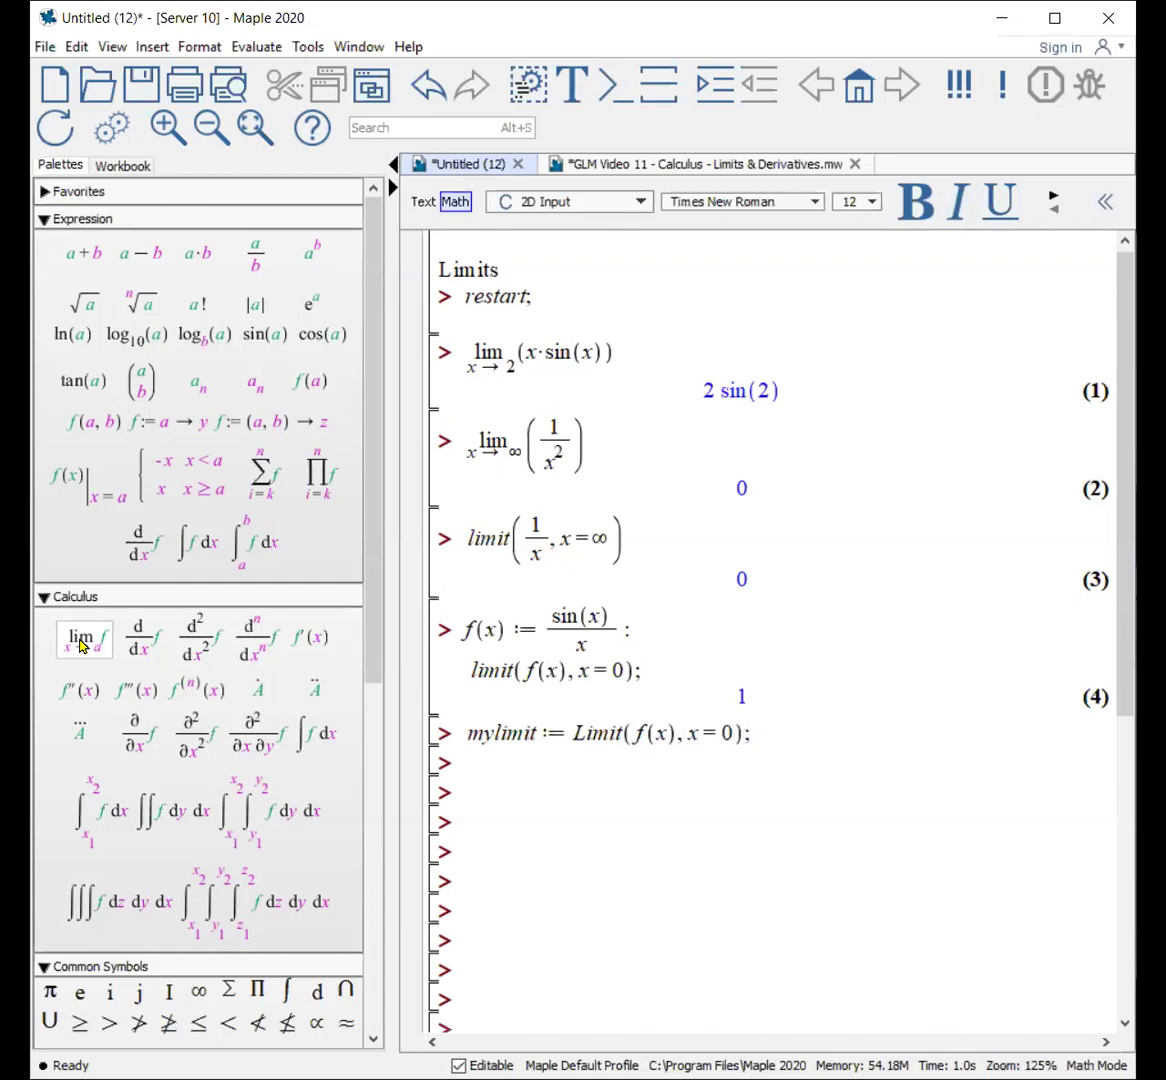
pyautogui.press('Return')
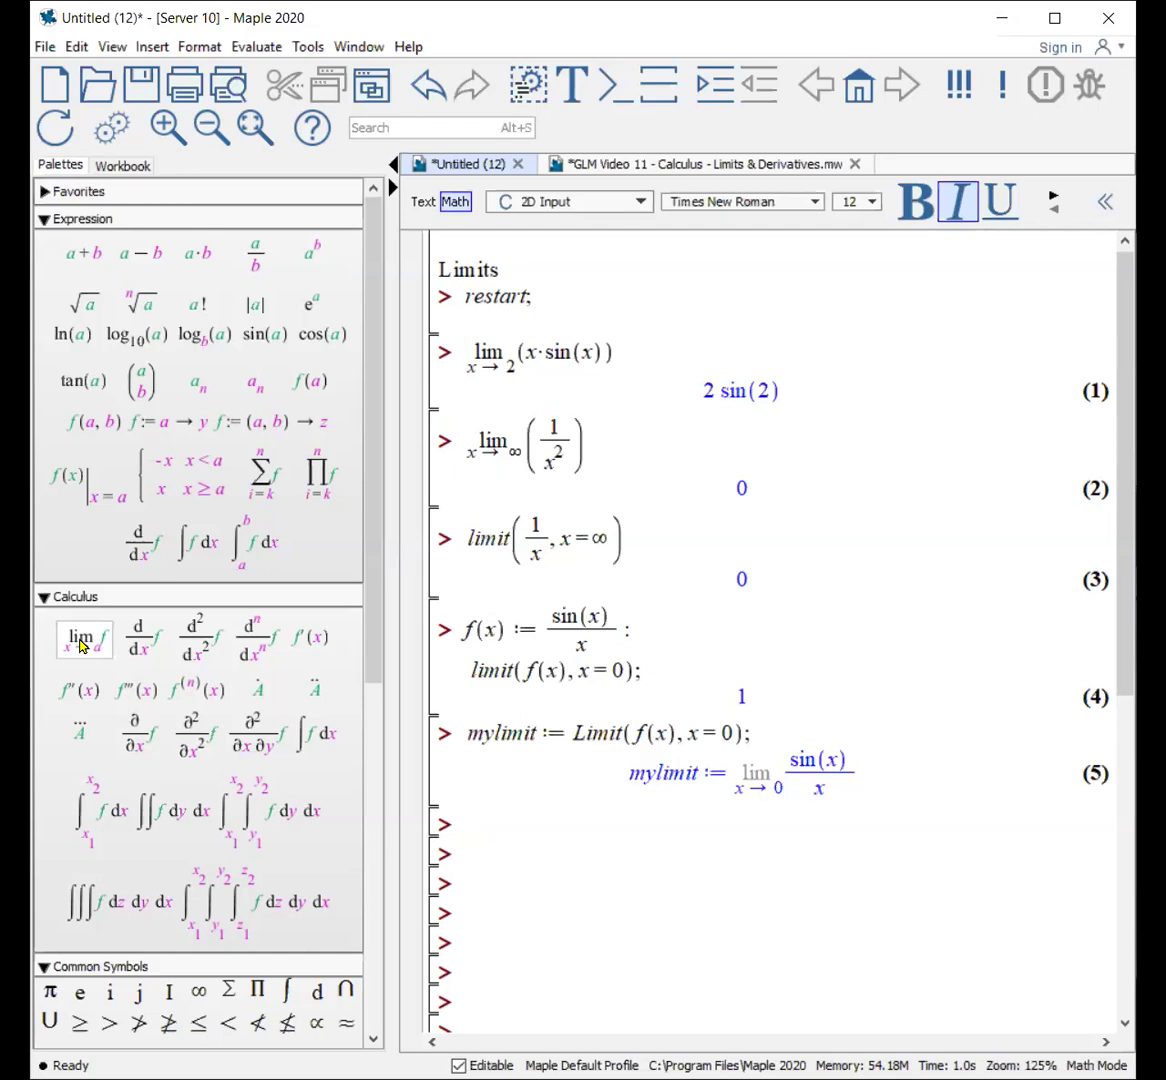
pyautogui.write('value(mylimit)')
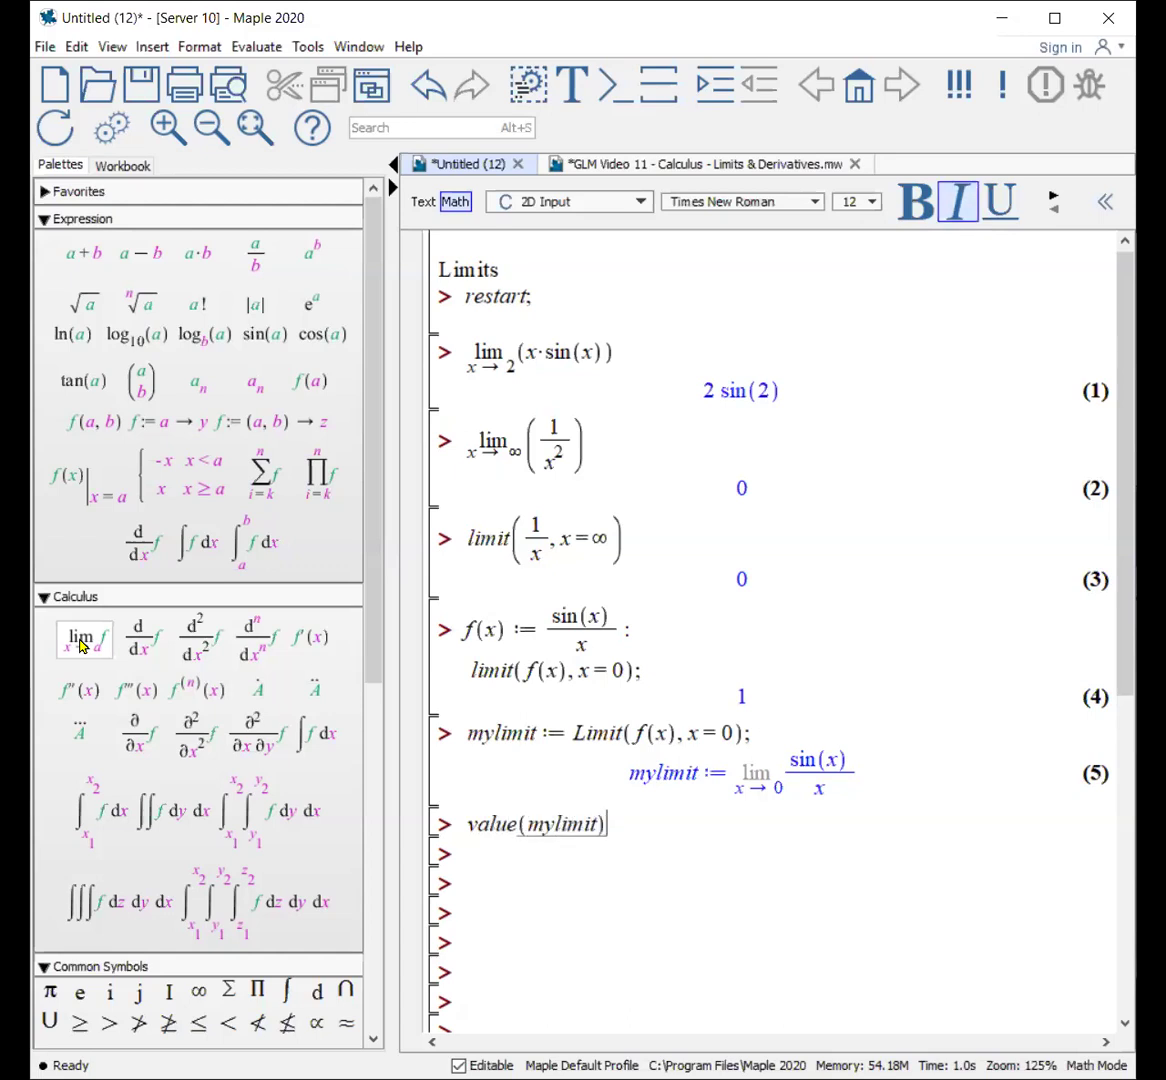
pyautogui.press('Return')
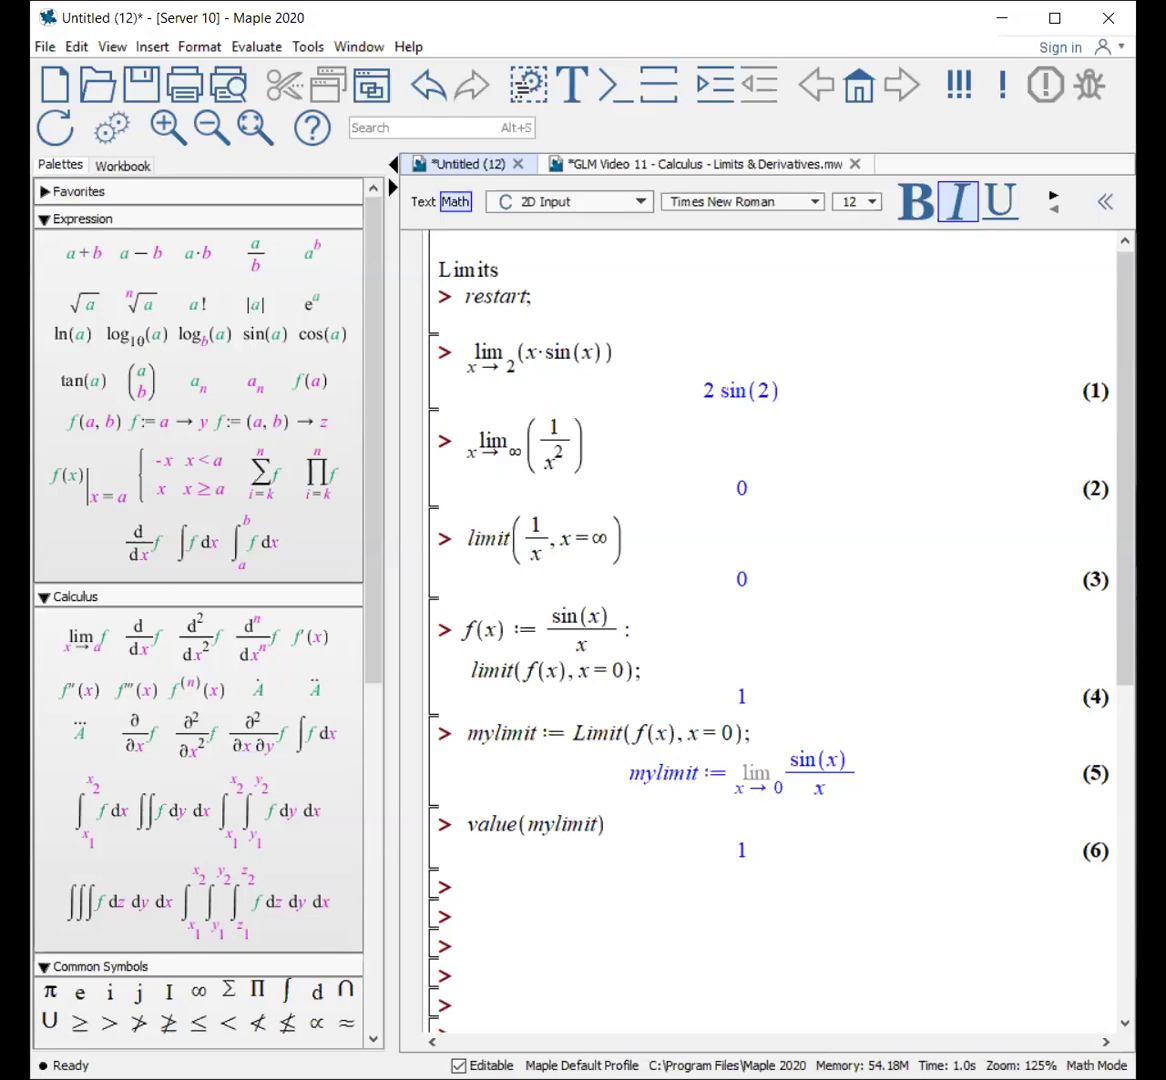
pyautogui.hotkey('ctrl', 'Tab')
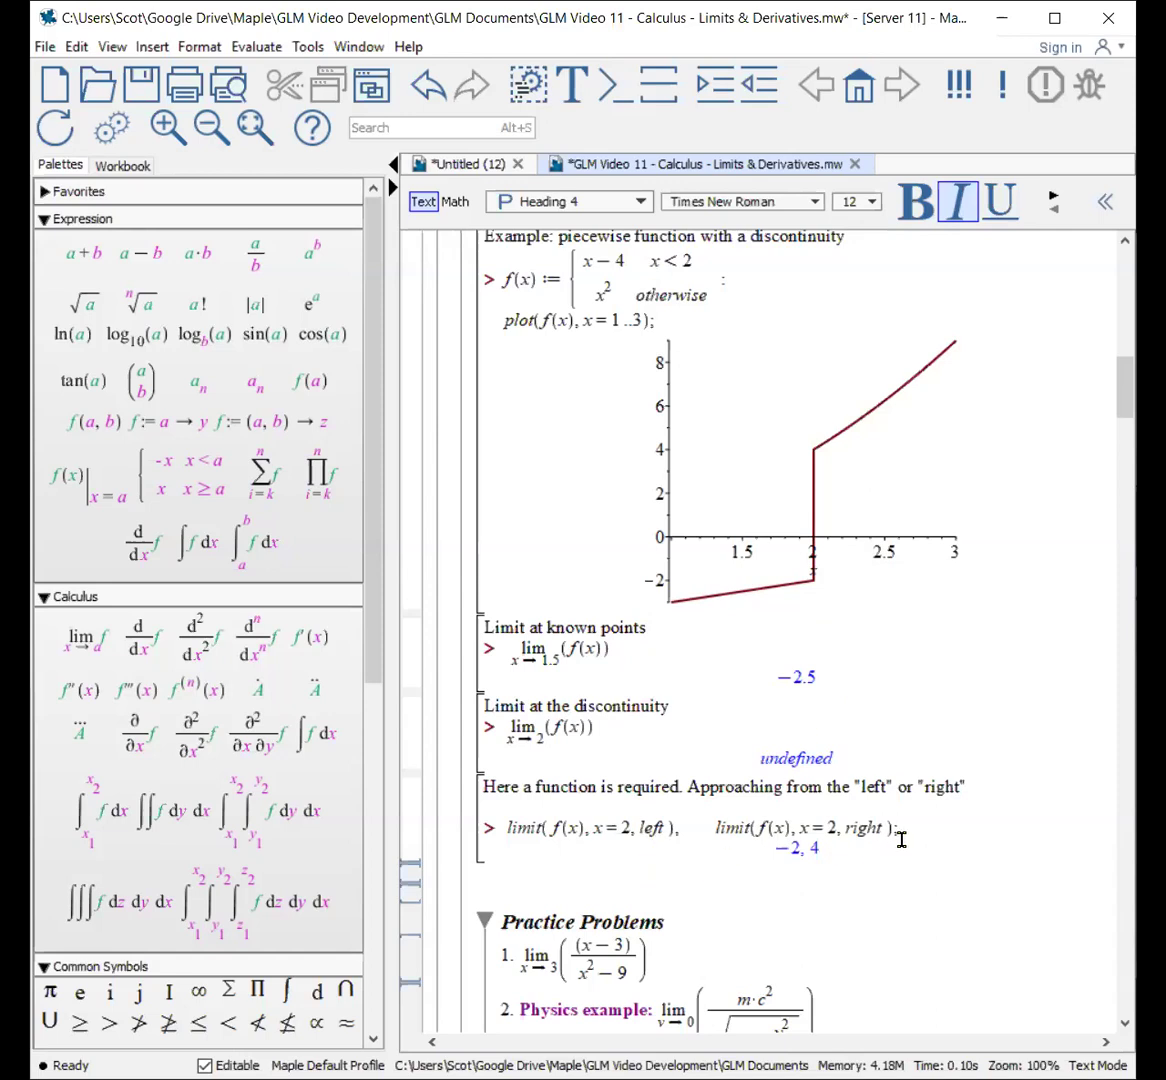
# Scroll down to the Practice Problems section's three limit exercises.
pyautogui.scroll(-3, 901, 839)
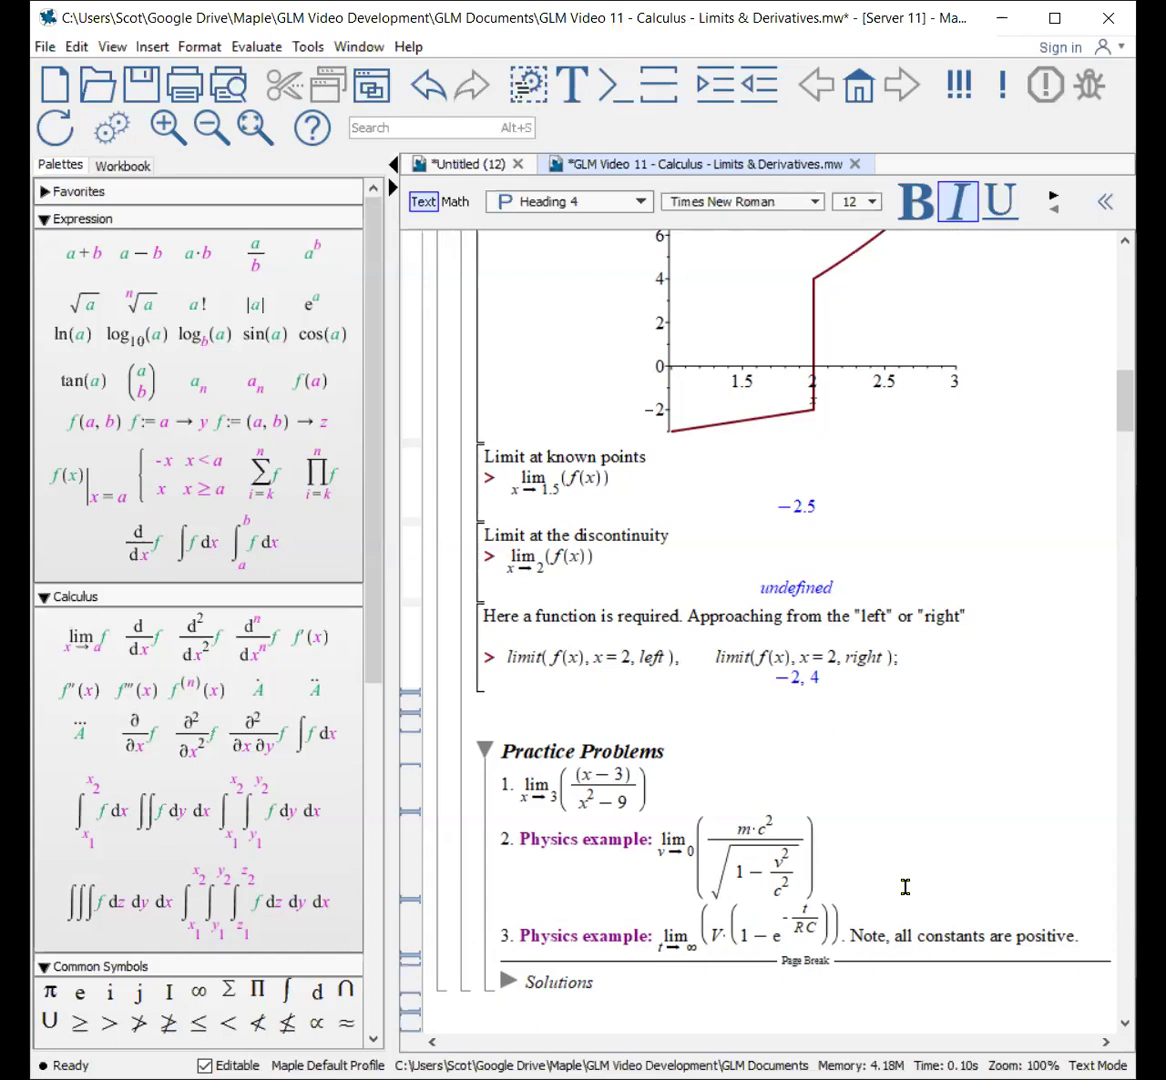
# Expand Solutions to show 1/6, m c² and V, then return to the Untitled worksheet.
pyautogui.click(601, 963)
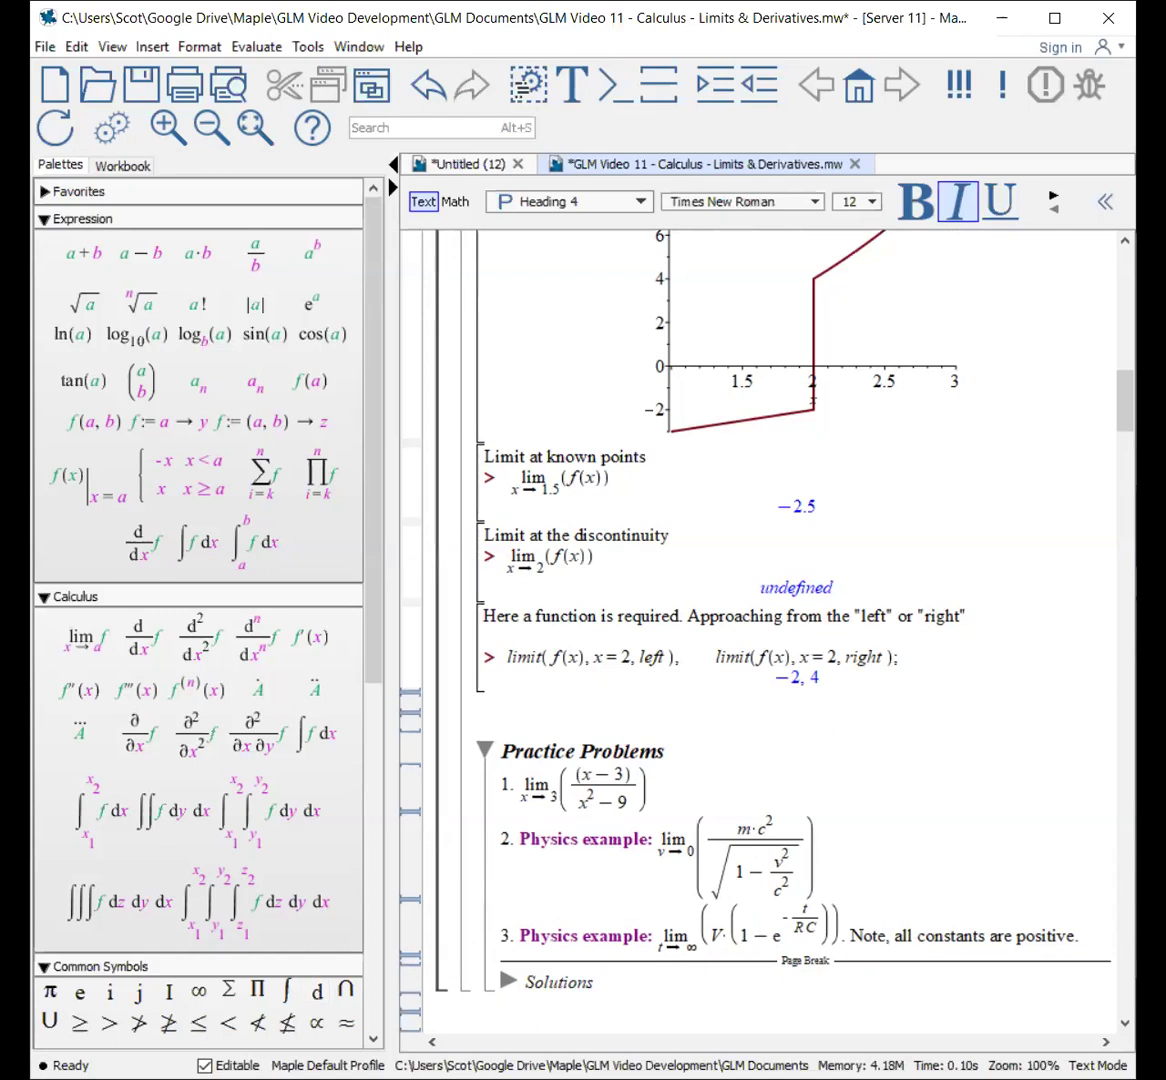
pyautogui.click(508, 981)
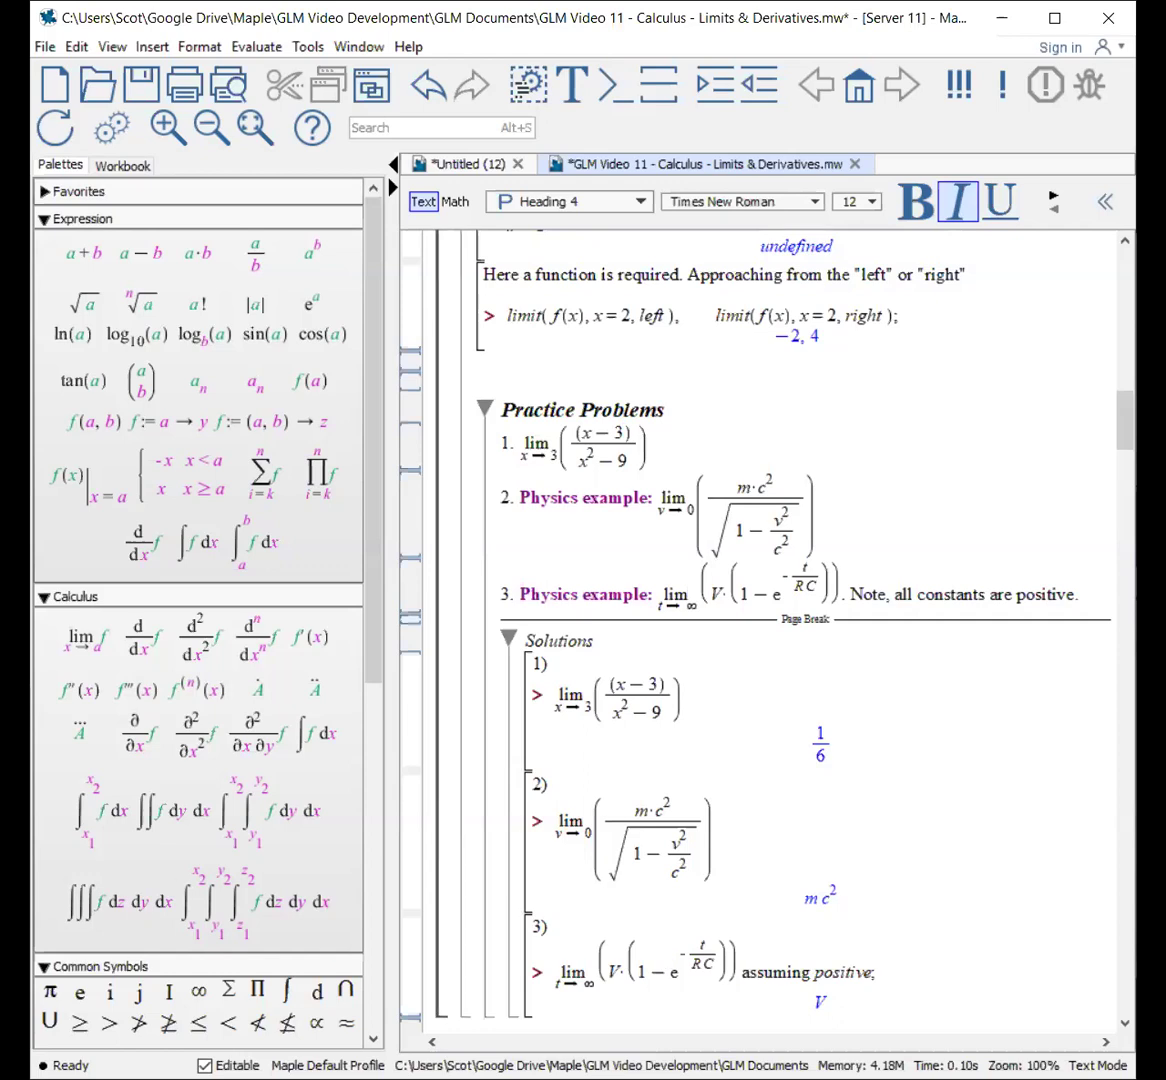
pyautogui.hotkey('ctrl', 'Tab')
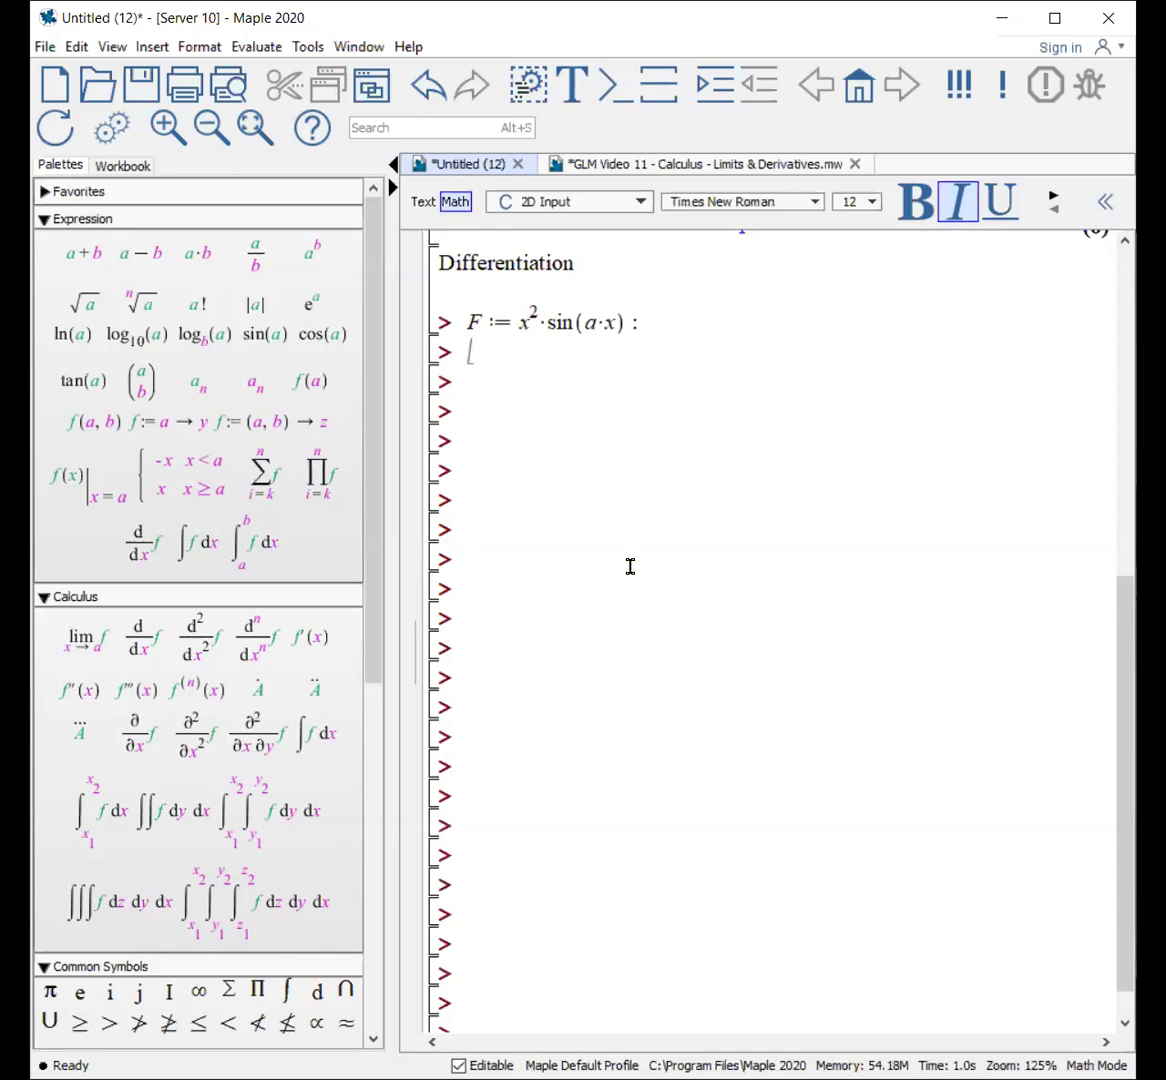
# Assign dFdx := d/dx F with the derivative template, giving 2x sin(ax) + x²a cos(ax).
pyautogui.write('dFdx :=')
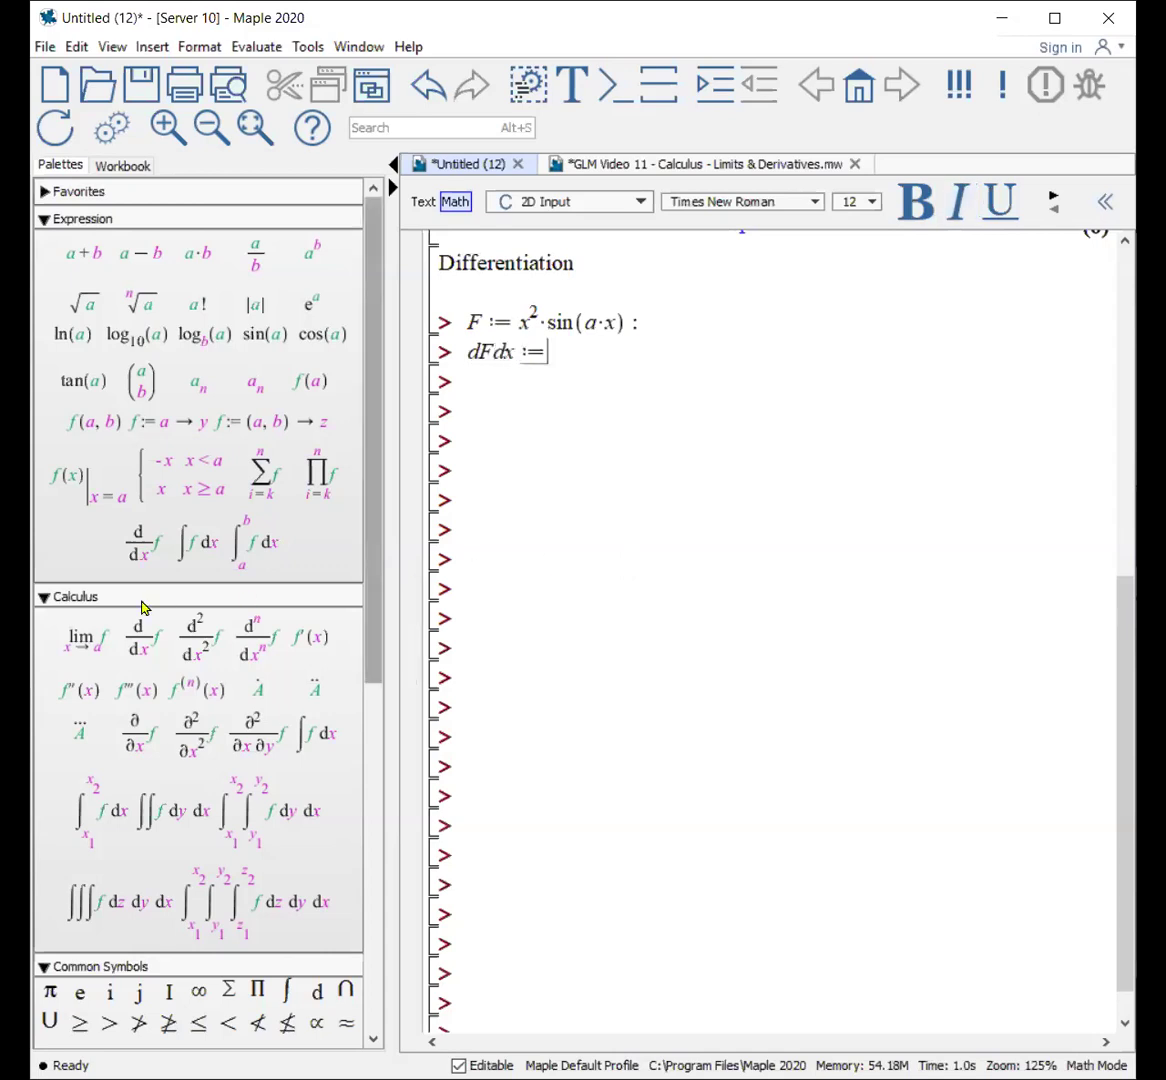
pyautogui.click(140, 644)
pyautogui.write('x(f')
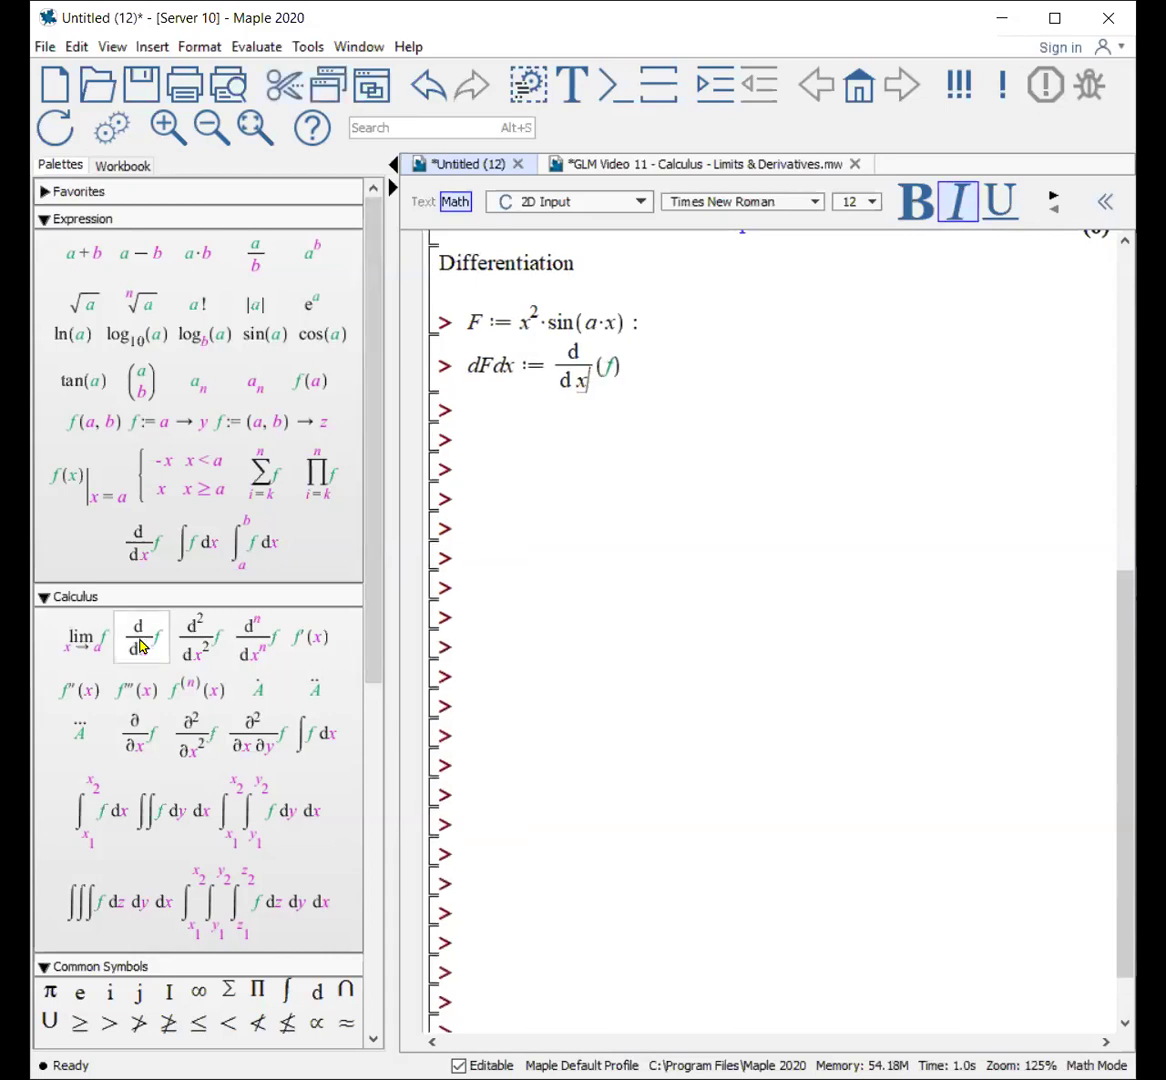
pyautogui.press('Tab')
pyautogui.write('F')
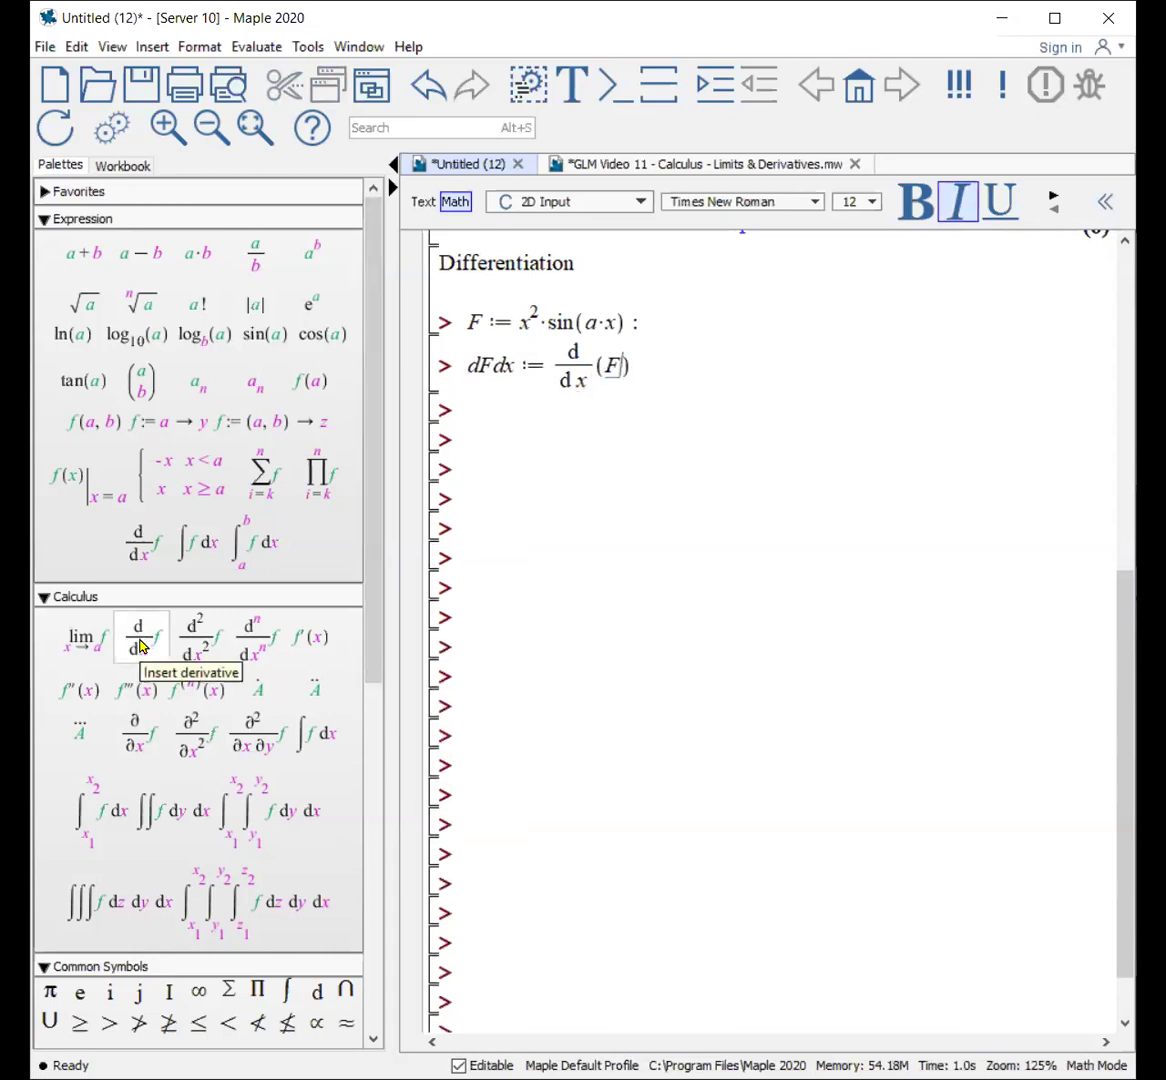
pyautogui.press('Return')
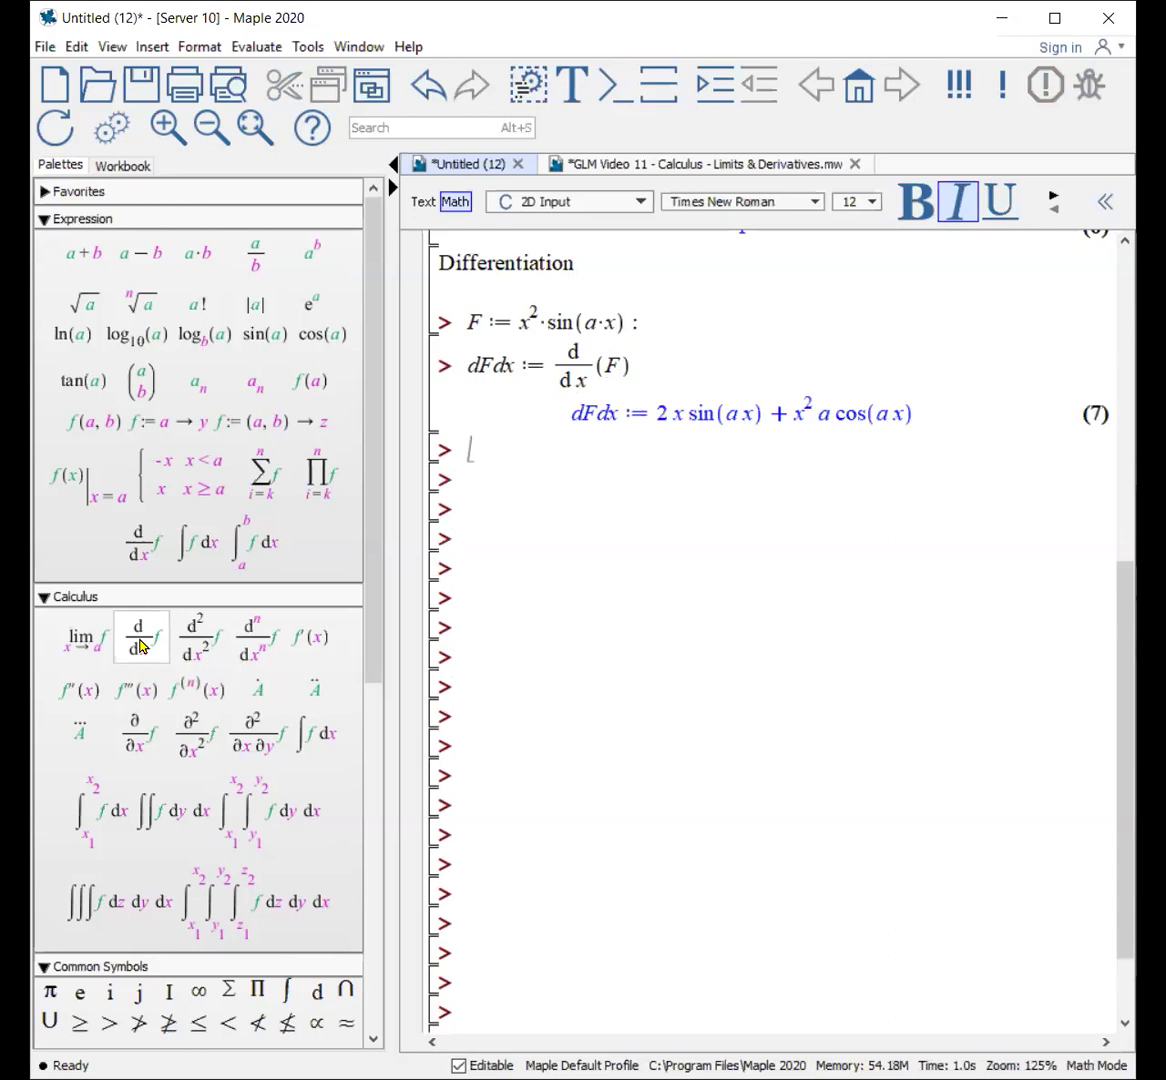
# Enter and run dFdx := F′(x) using the prime-notation derivative template.
pyautogui.write('dFdx L-')
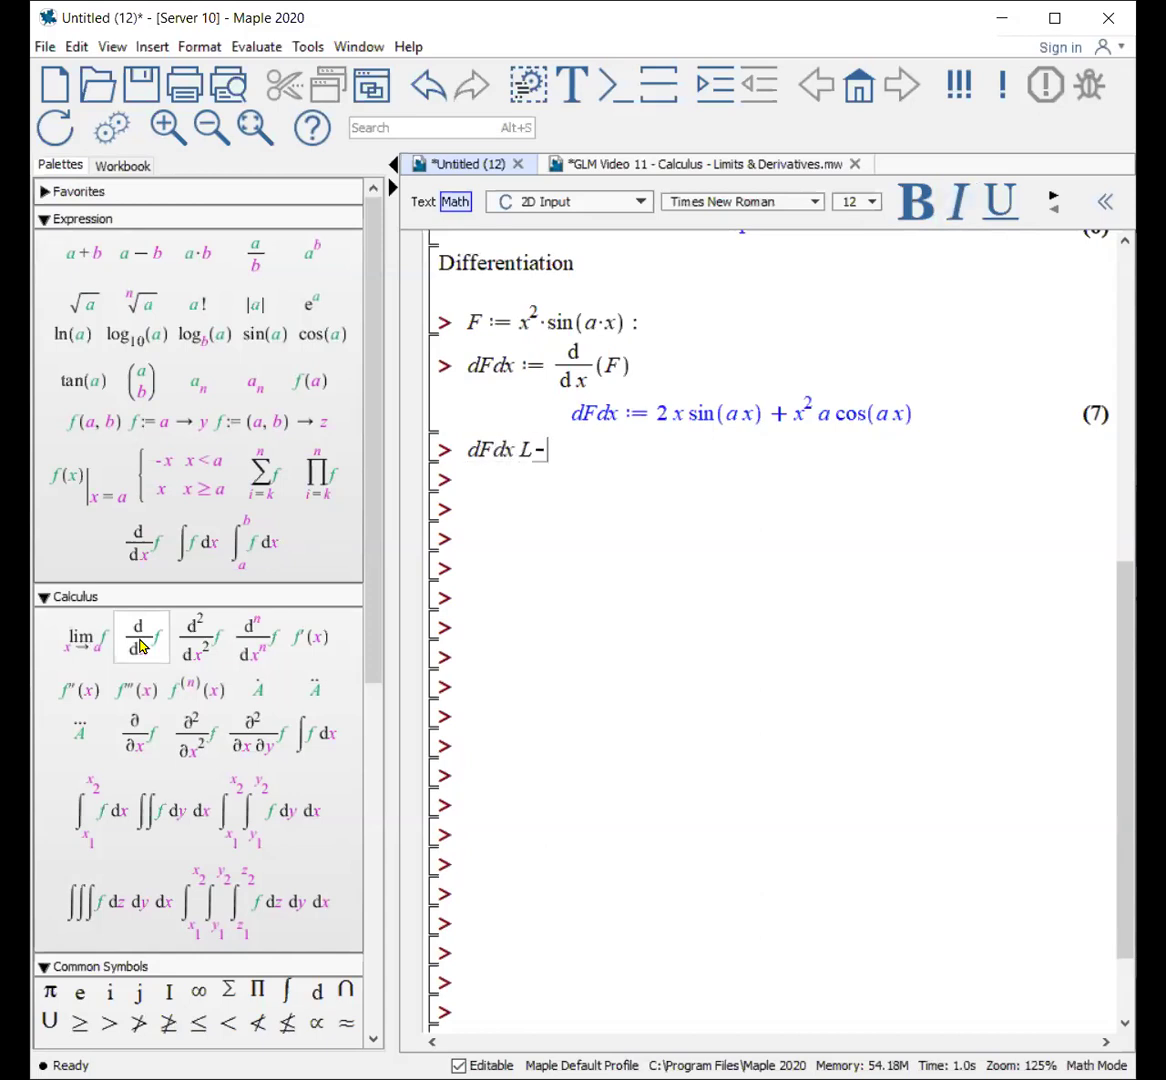
pyautogui.press('BackSpace')
pyautogui.press('BackSpace')
pyautogui.press('BackSpace')
pyautogui.write(':=')
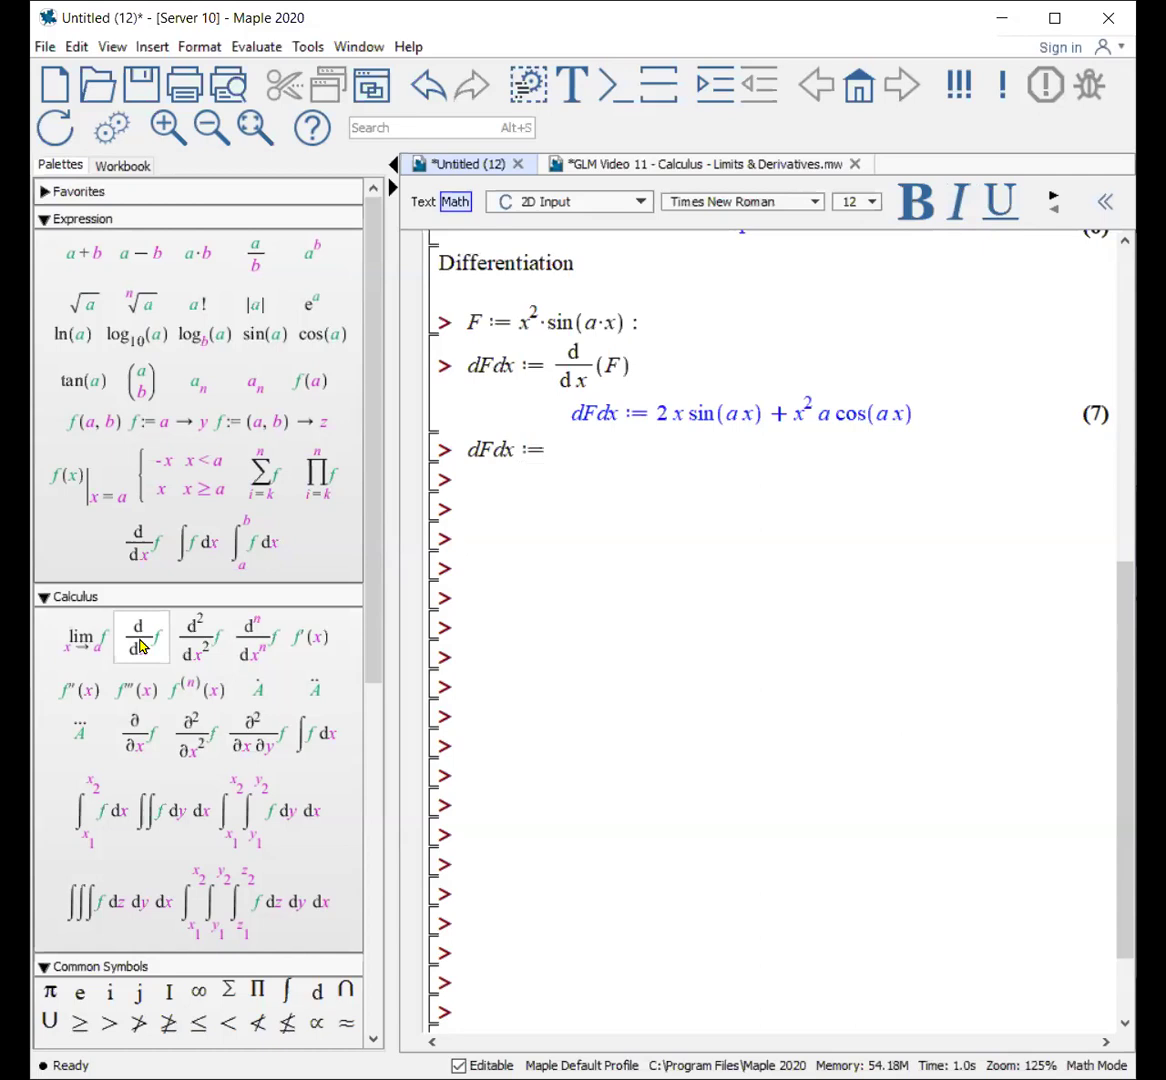
pyautogui.click(318, 640)
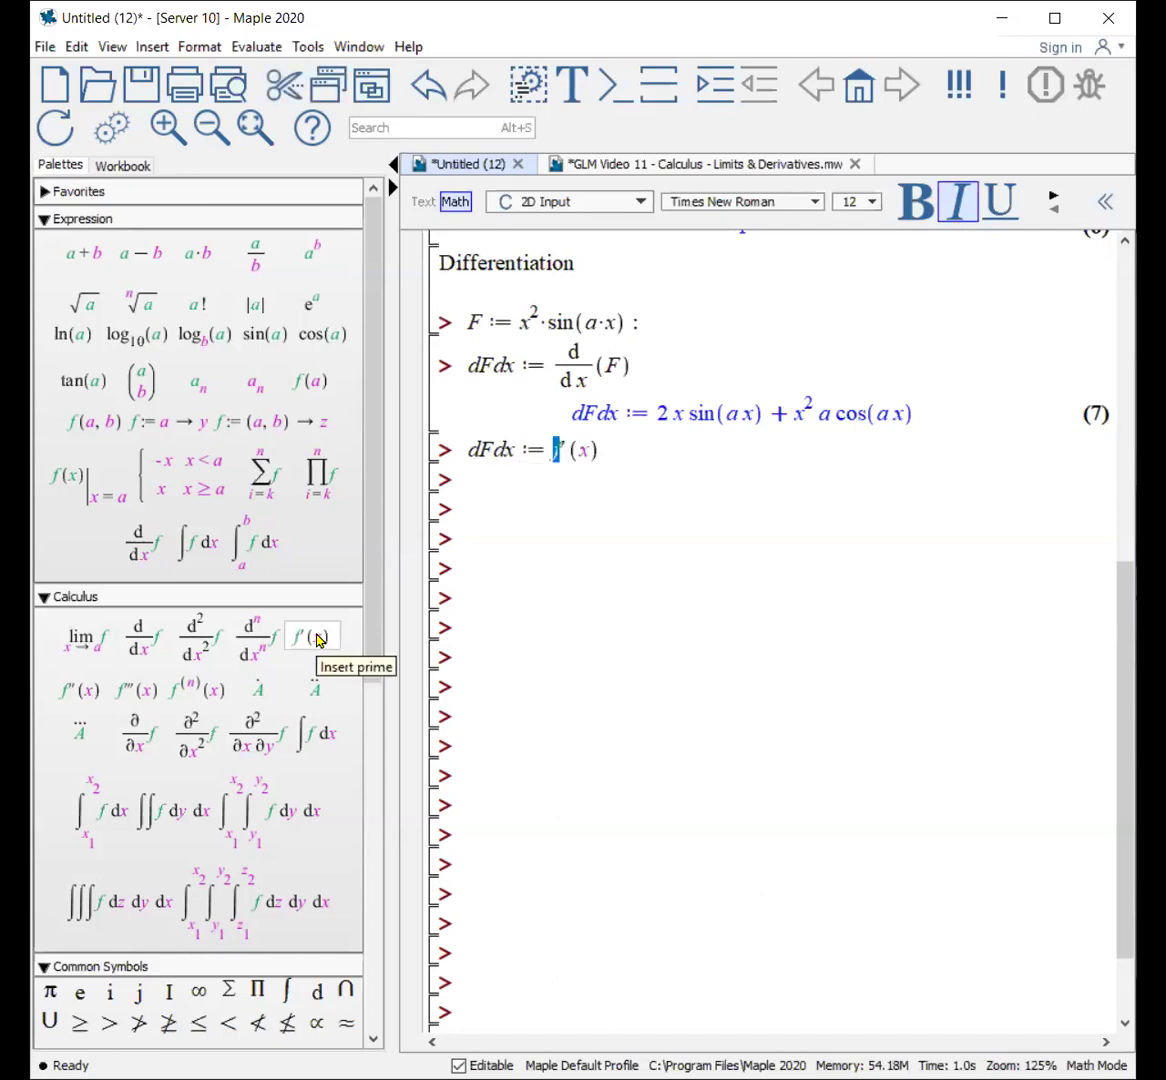
pyautogui.write('F')
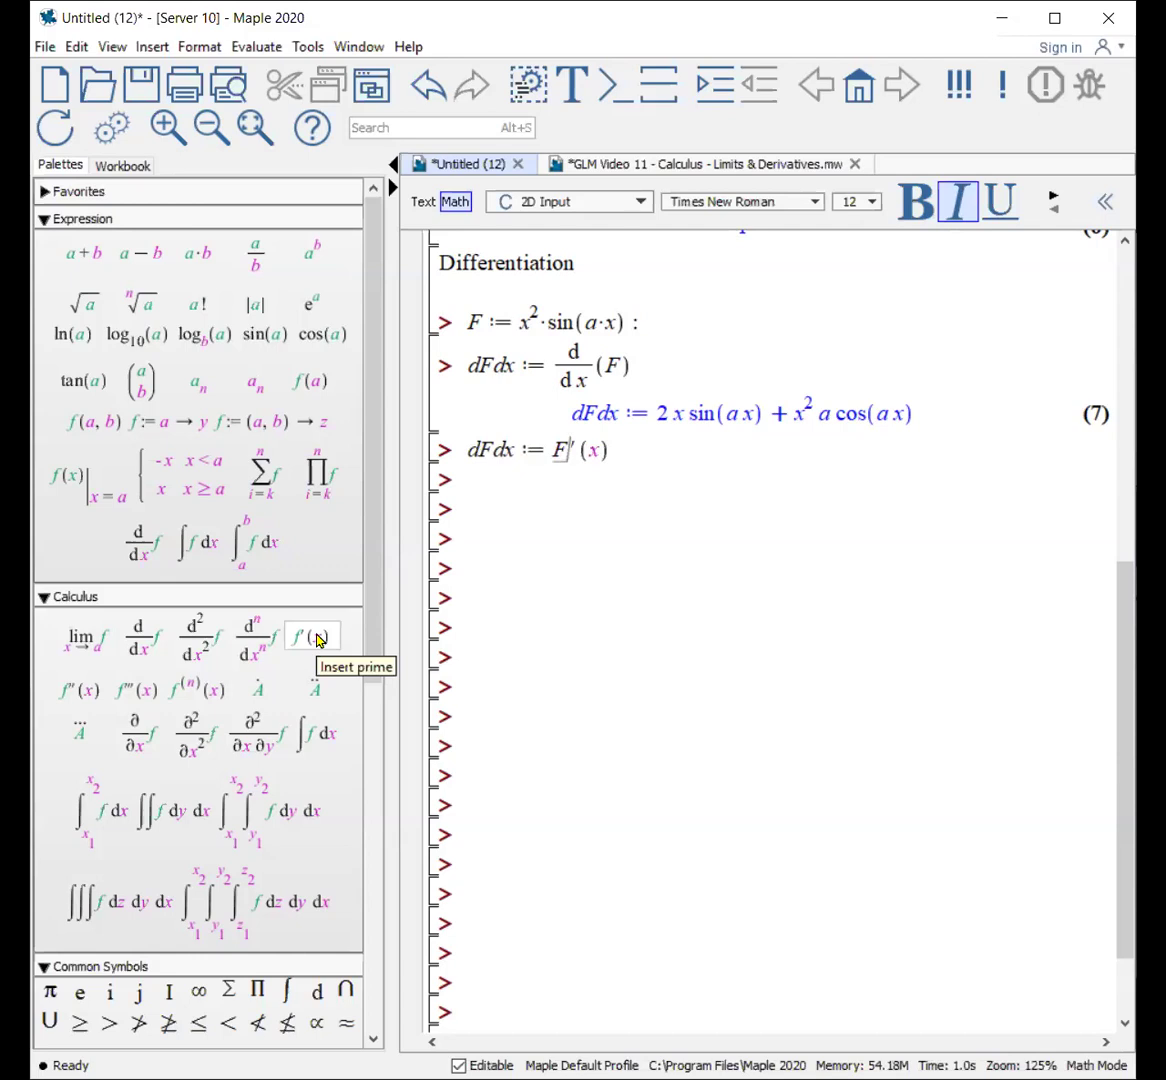
pyautogui.press('Tab')
pyautogui.write('x')
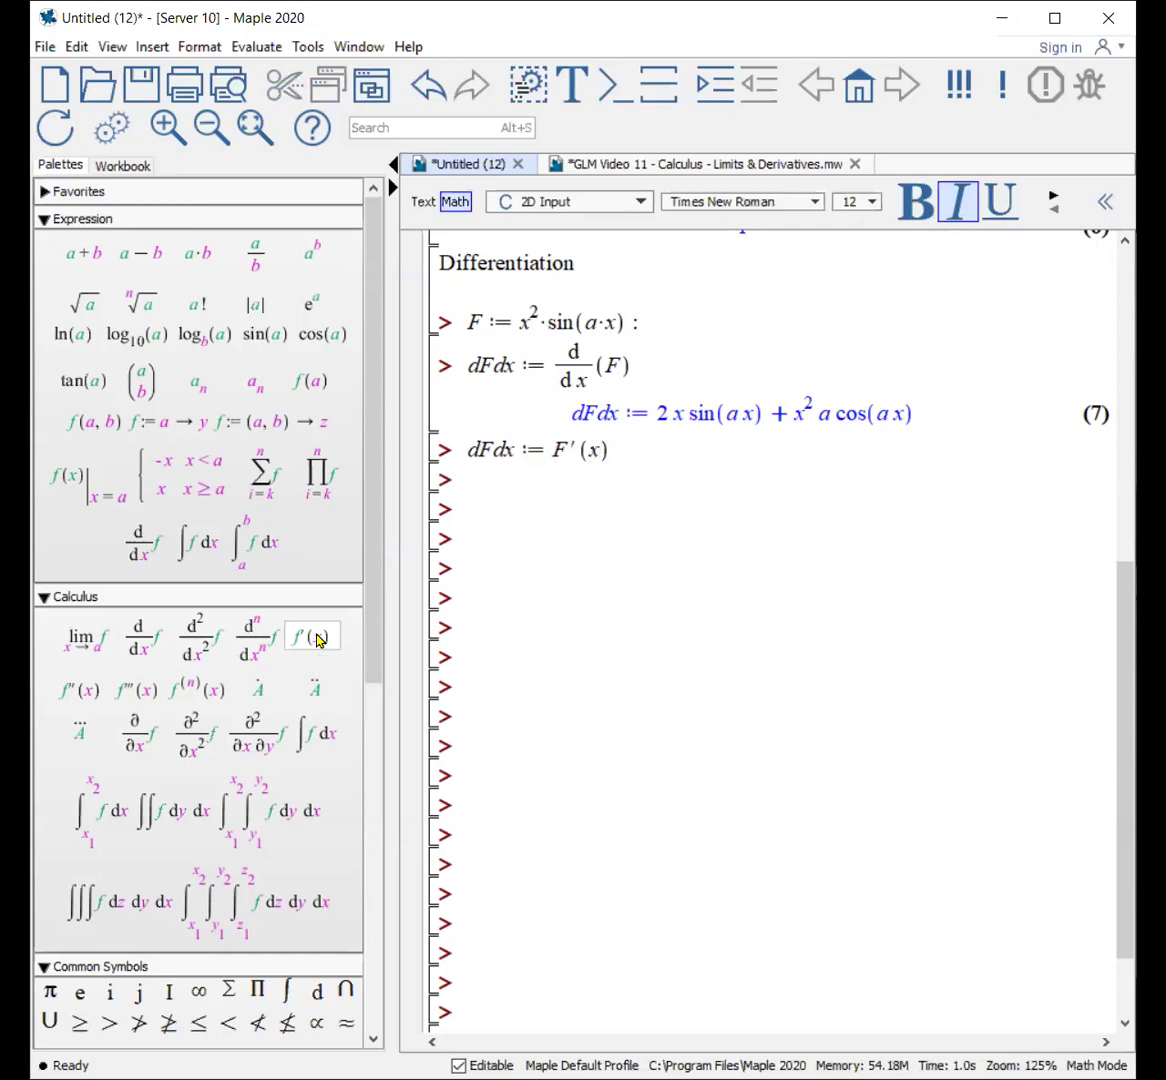
pyautogui.press('Return')
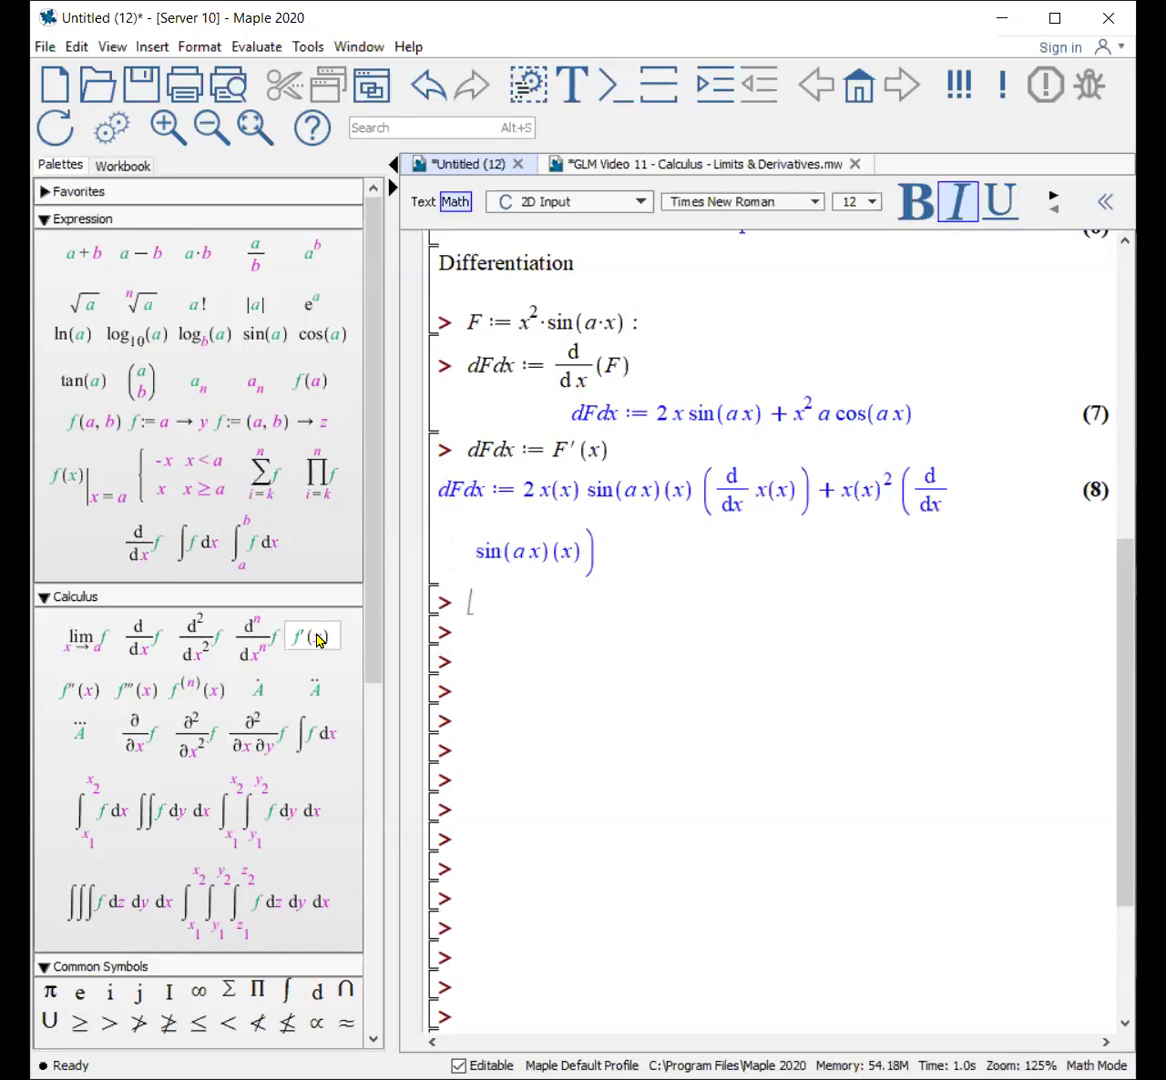
# Drop the (x) argument so dFdx := F′ re-runs, matching output (7).
pyautogui.click(600, 452)
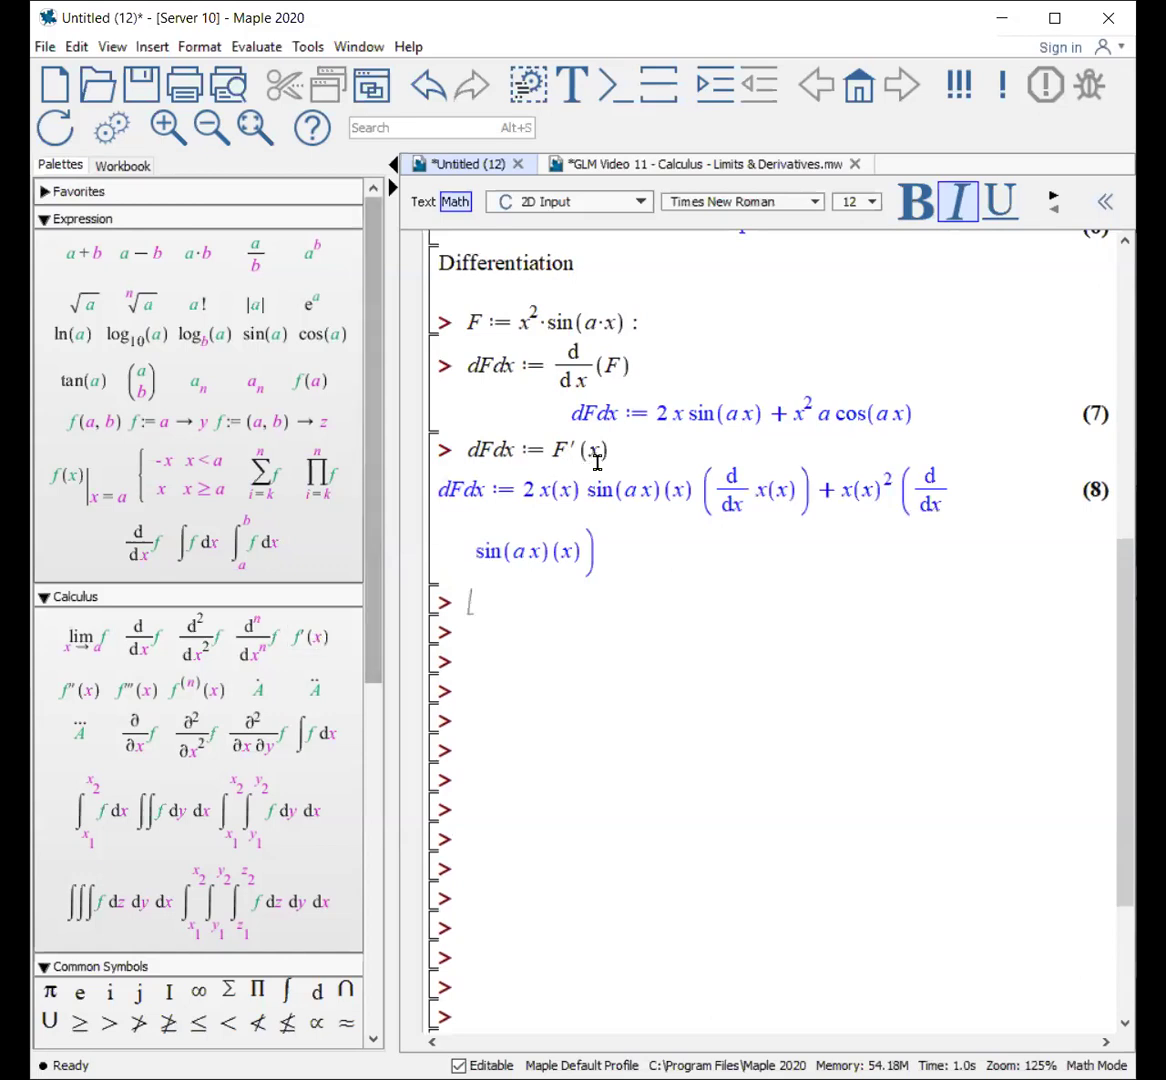
pyautogui.press('BackSpace')
pyautogui.press('BackSpace')
pyautogui.press('BackSpace')
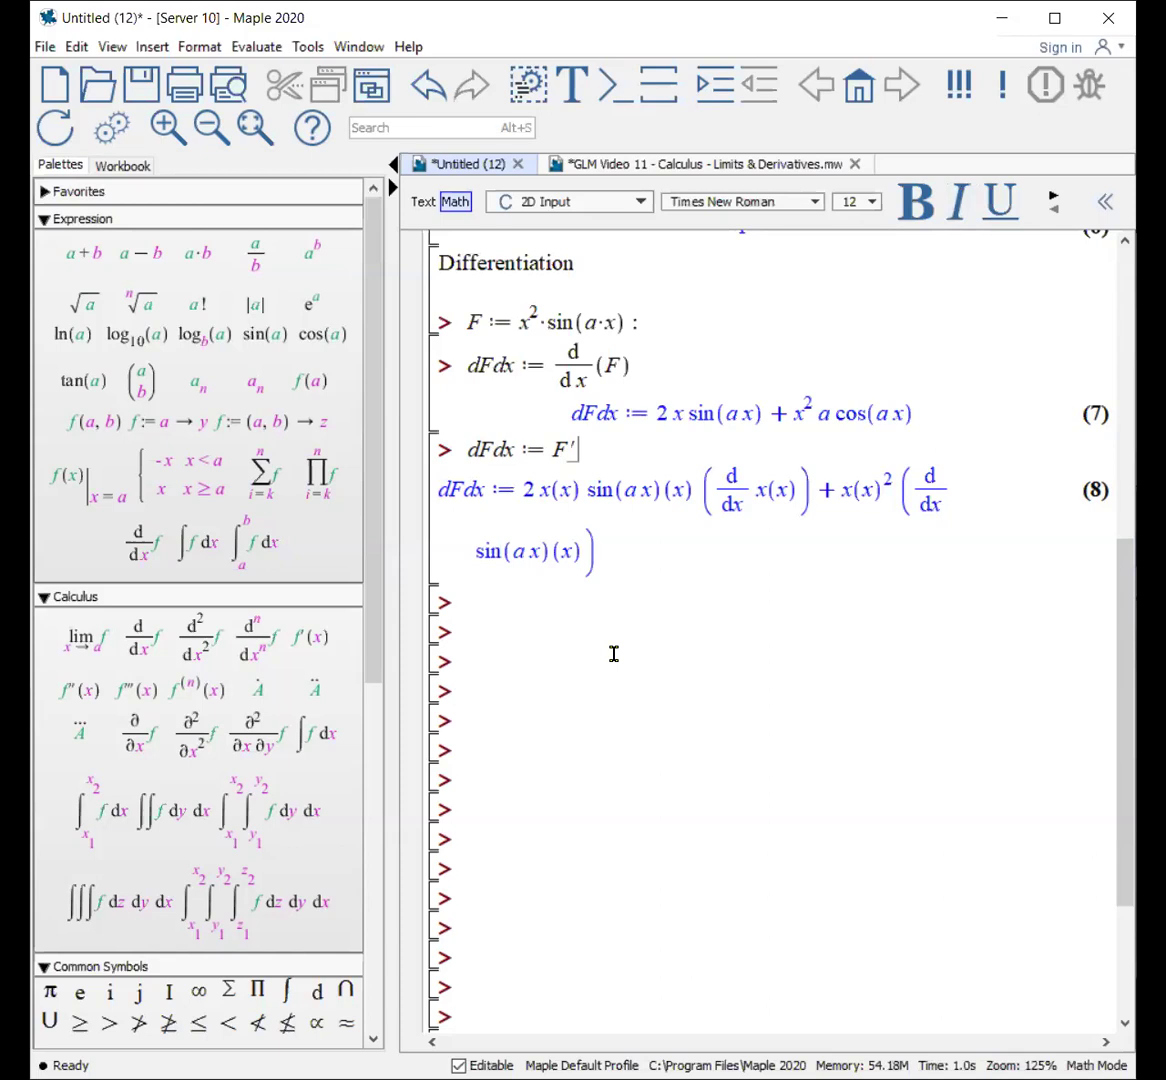
pyautogui.press('Return')
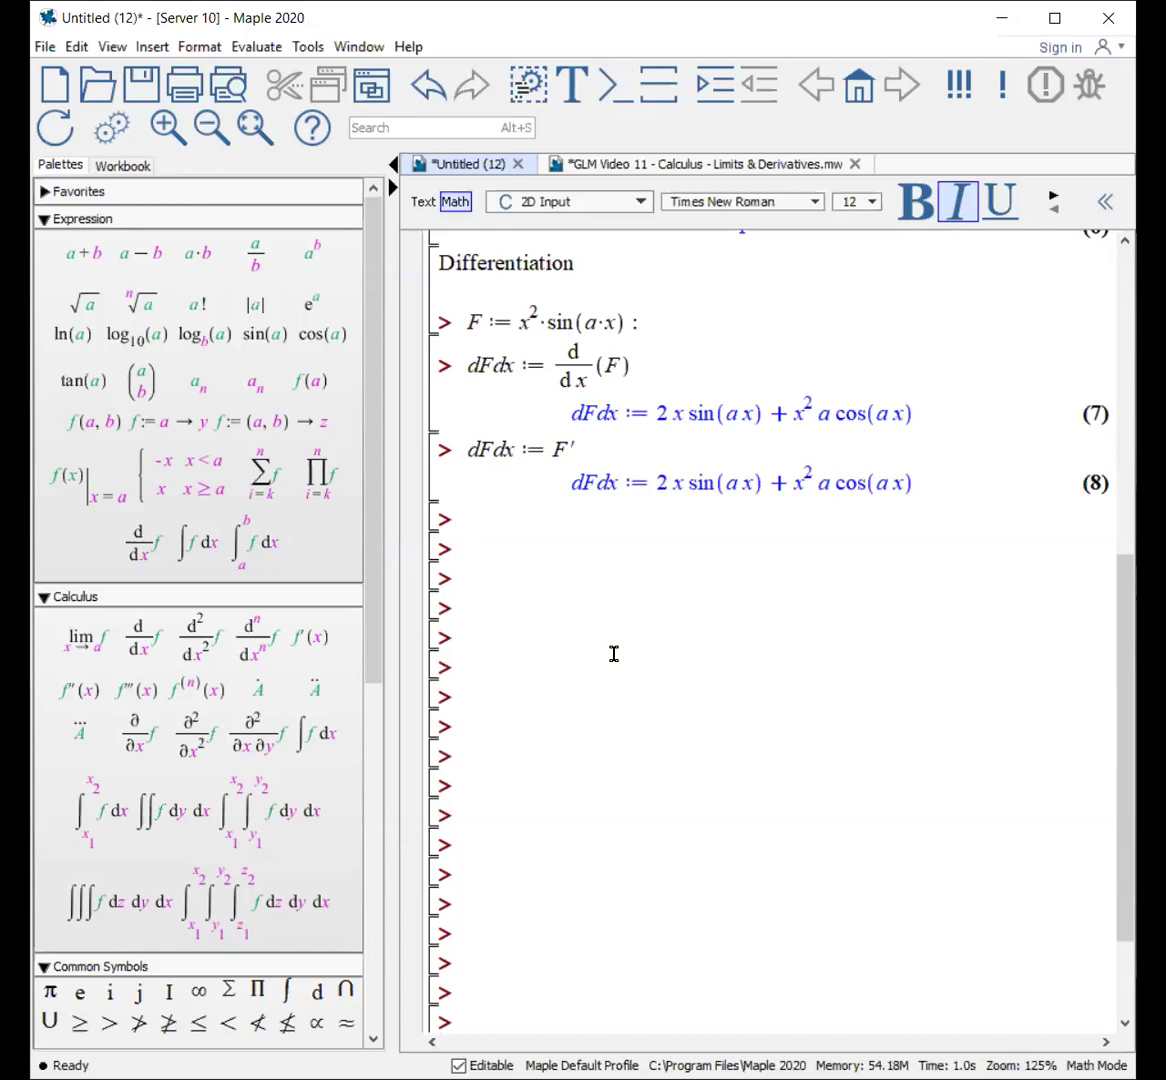
pyautogui.write('d2Fdx2 :=')
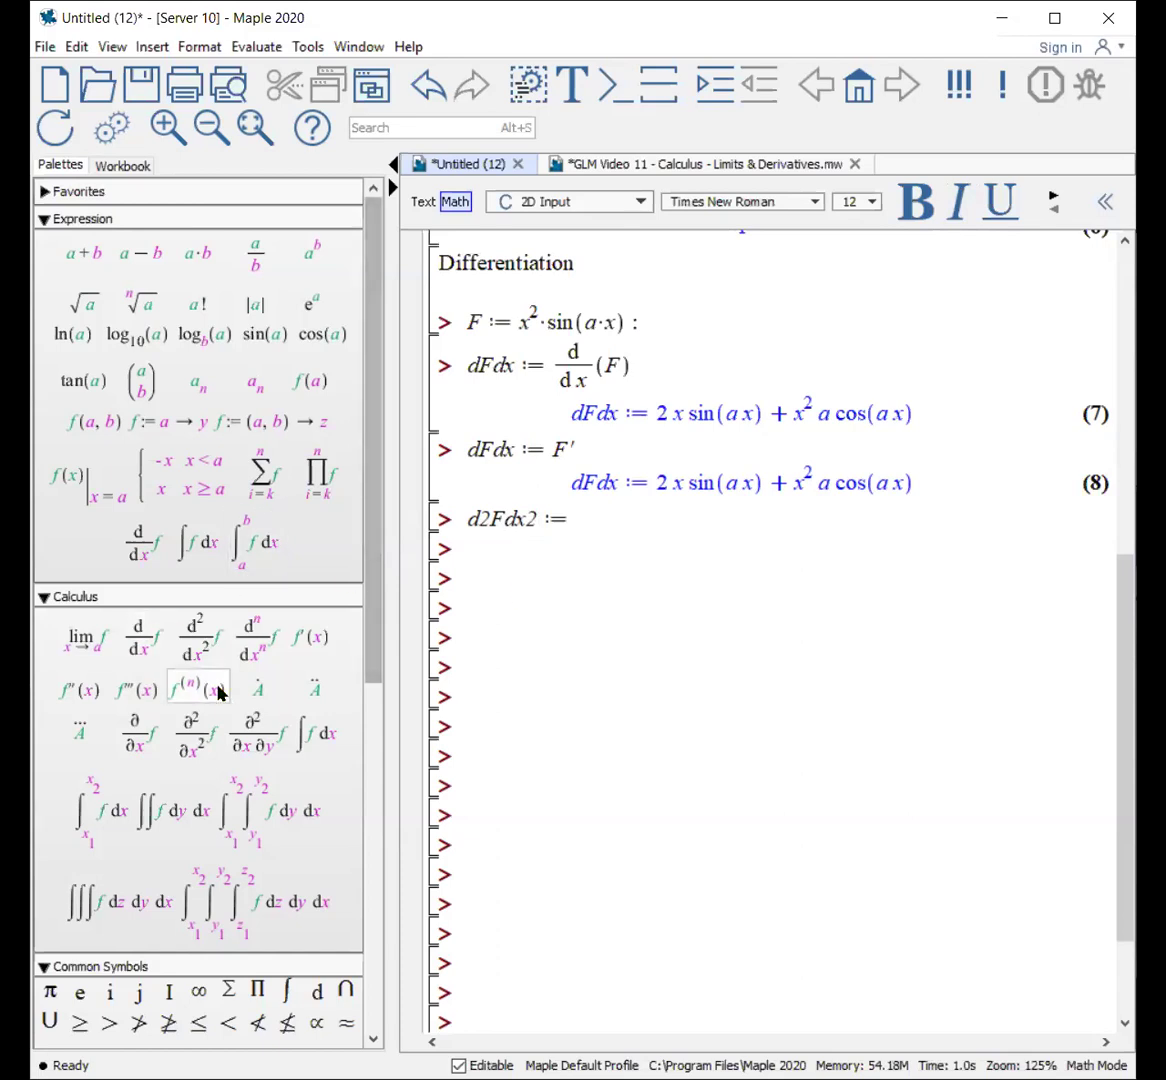
# Compute d2Fdx2 as the second derivative of F with respect to x.
pyautogui.click(193, 643)
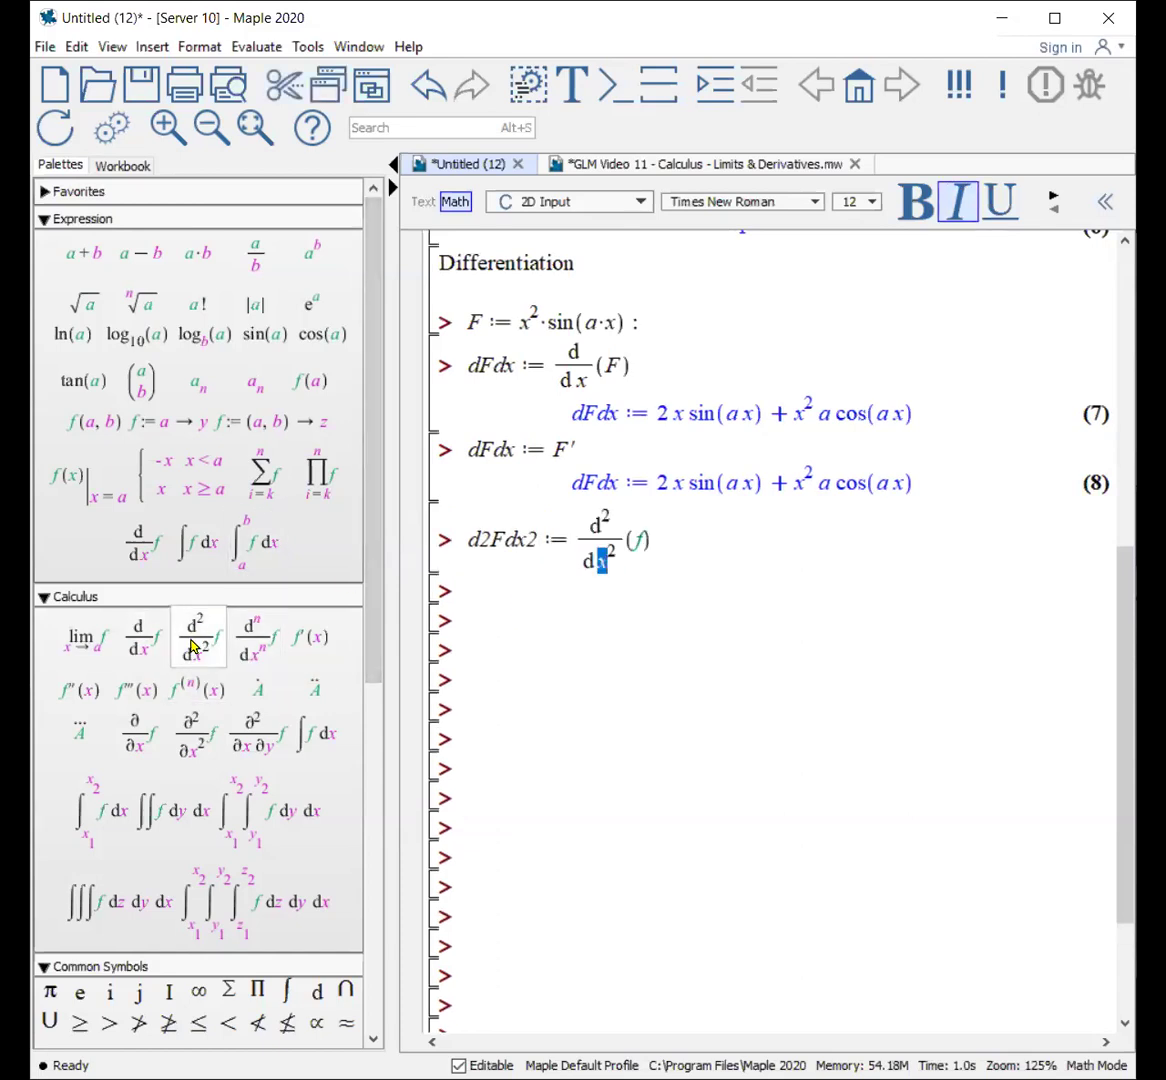
pyautogui.write('x')
pyautogui.press('Tab')
pyautogui.write('F')
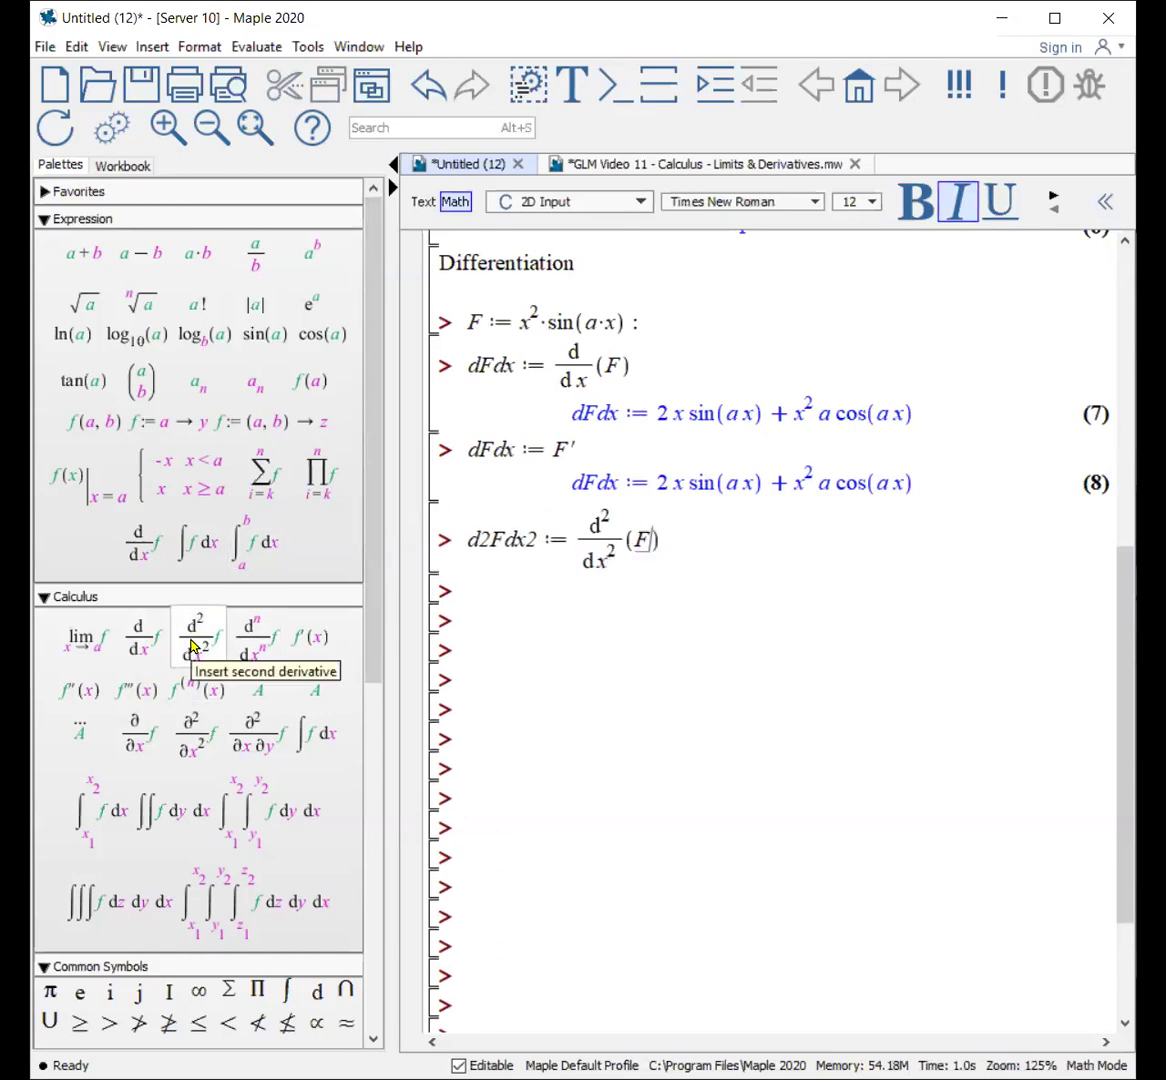
pyautogui.press('Return')
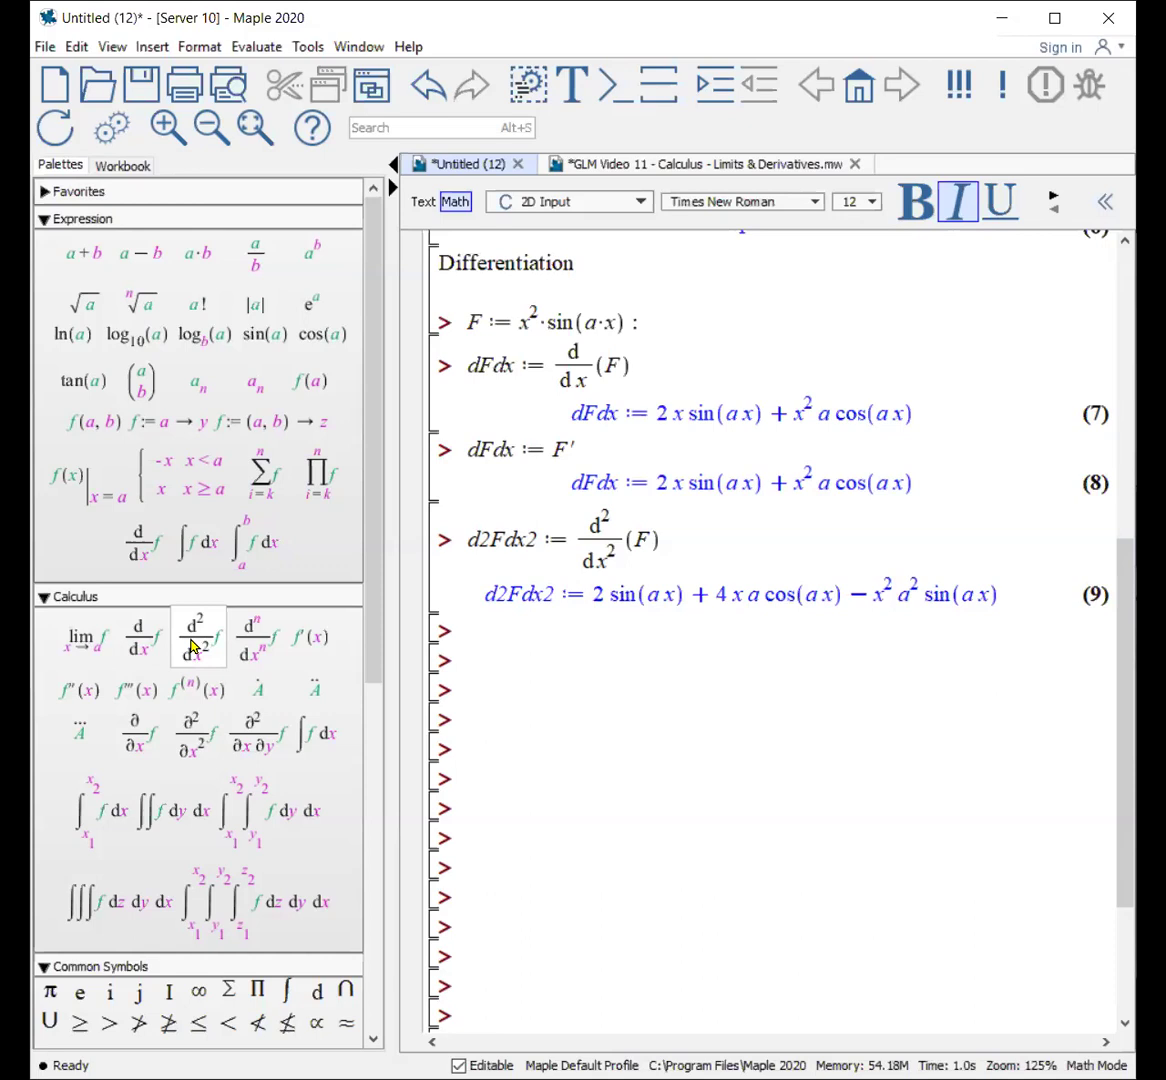
# Evaluate F″ with the double-prime template, matching 2 sin(ax) + 4xa cos(ax) − x²a² sin(ax).
pyautogui.click(78, 692)
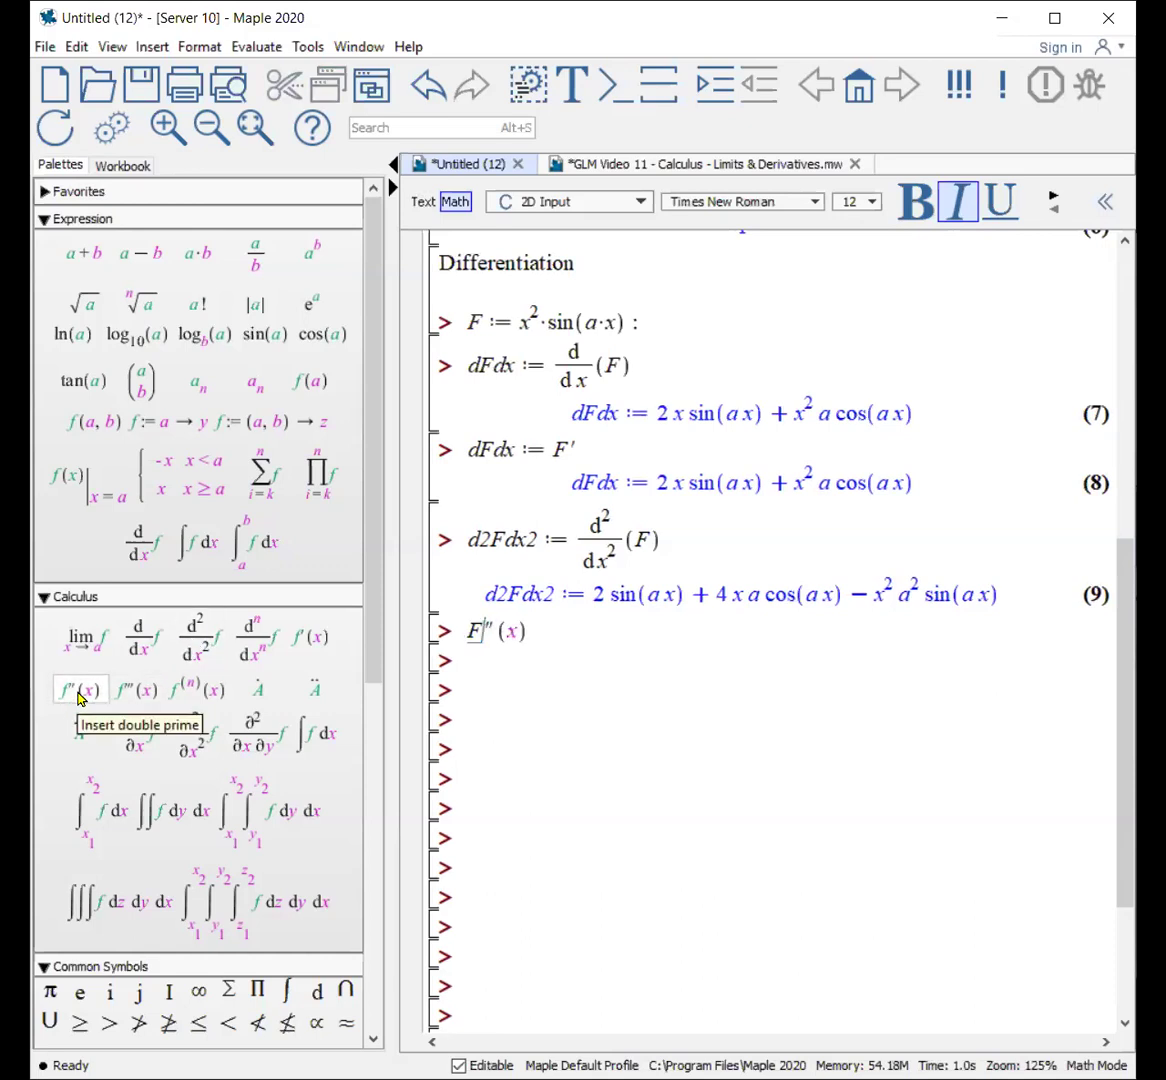
pyautogui.write('F')
pyautogui.press('BackSpace')
pyautogui.press('BackSpace')
pyautogui.press('BackSpace')
pyautogui.press('BackSpace')
pyautogui.click(78, 692)
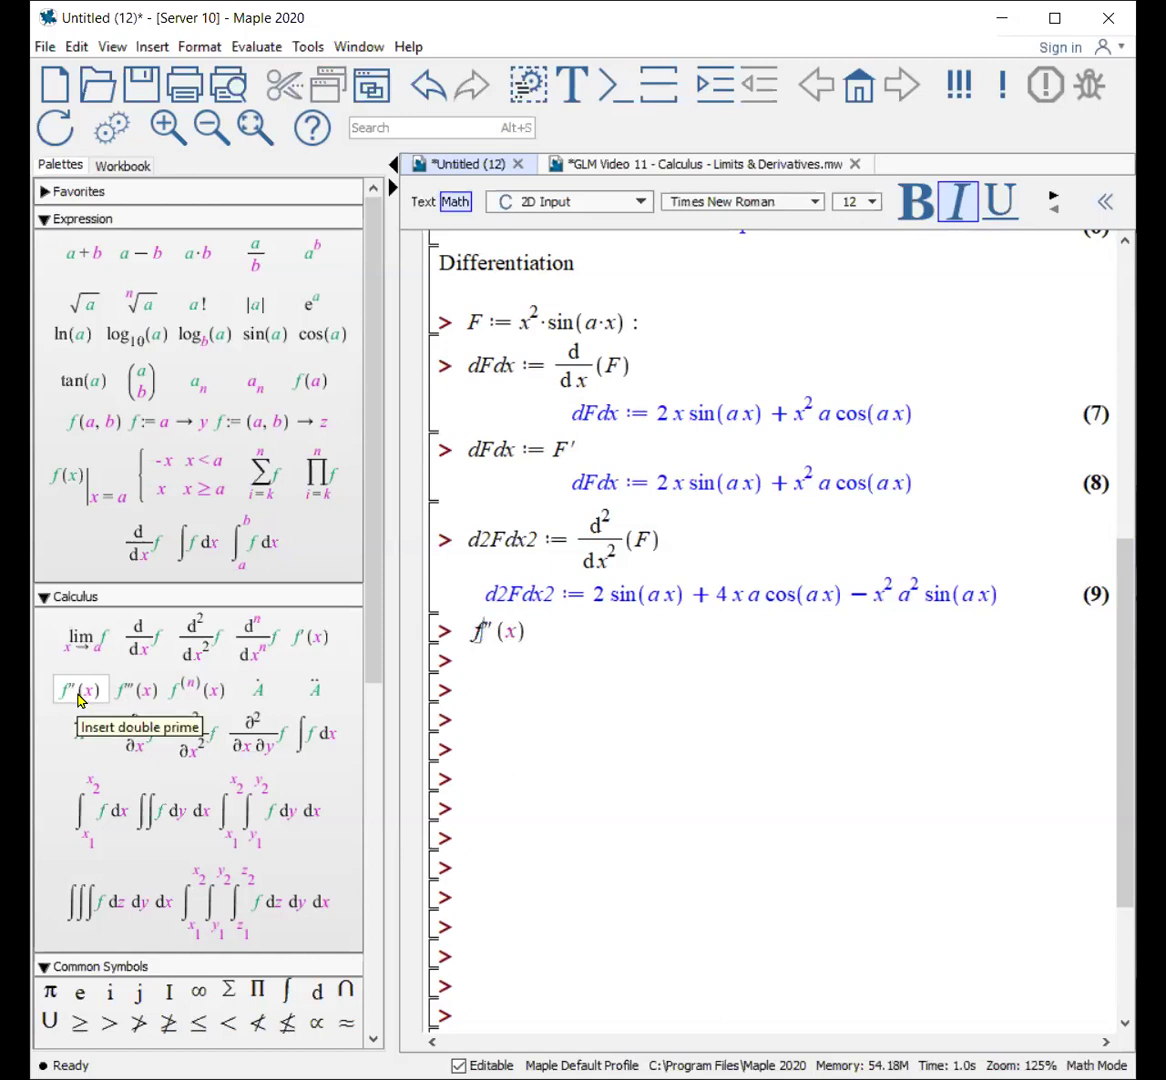
pyautogui.write('F')
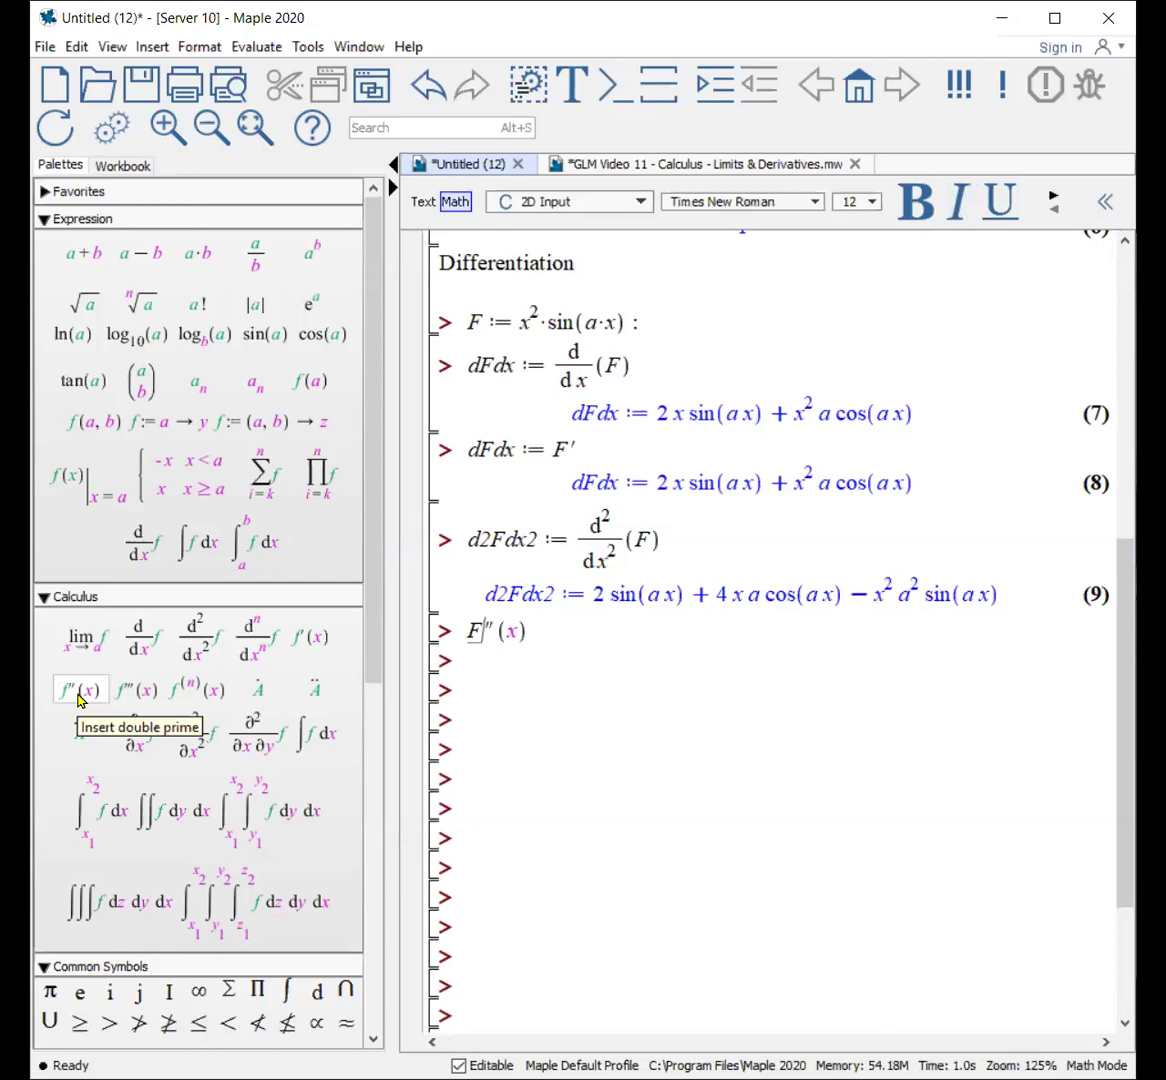
pyautogui.press('Tab')
pyautogui.press('BackSpace')
pyautogui.press('BackSpace')
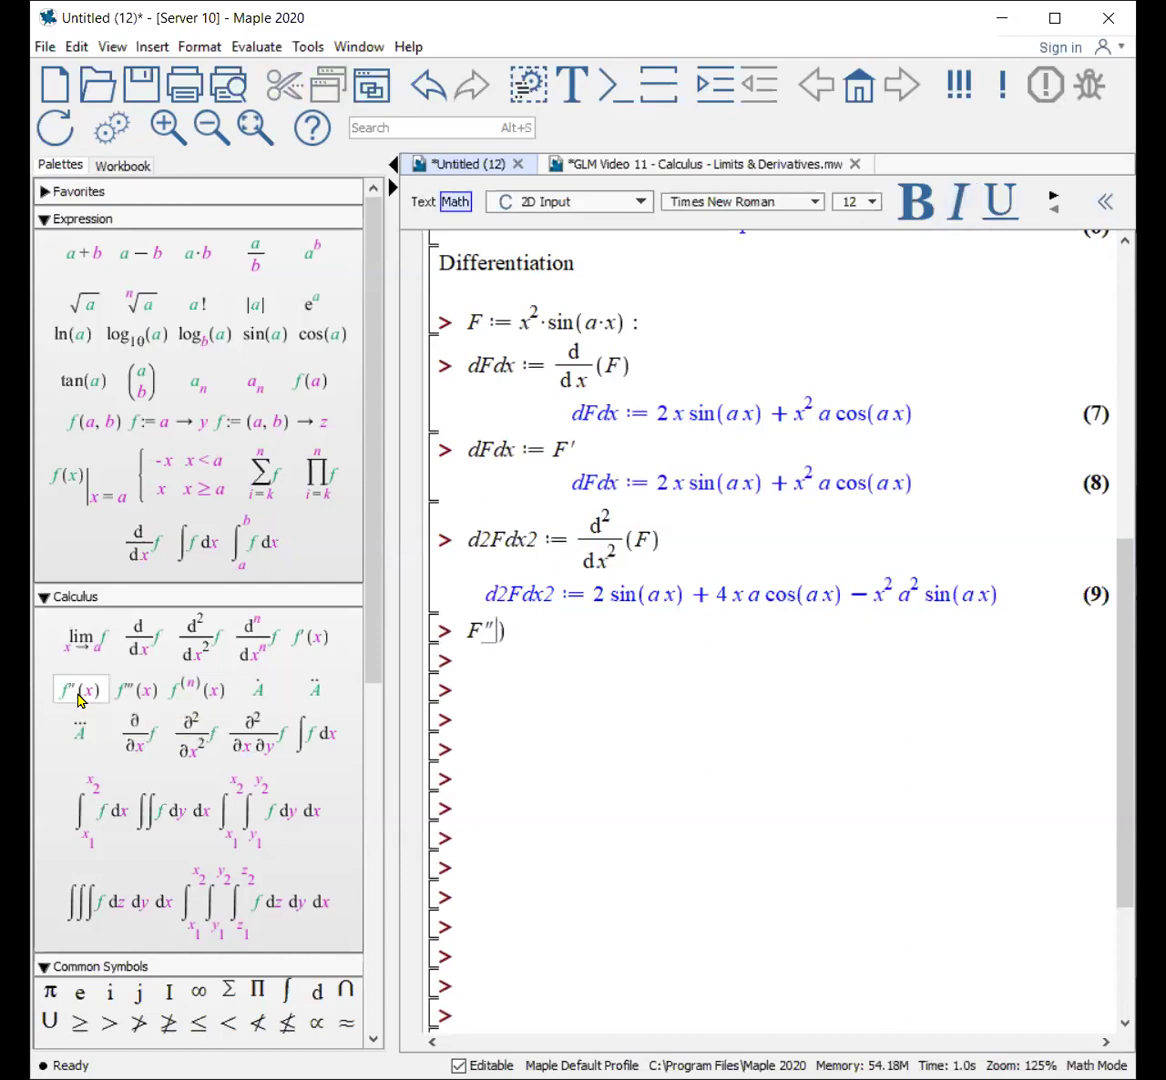
pyautogui.press('Return')
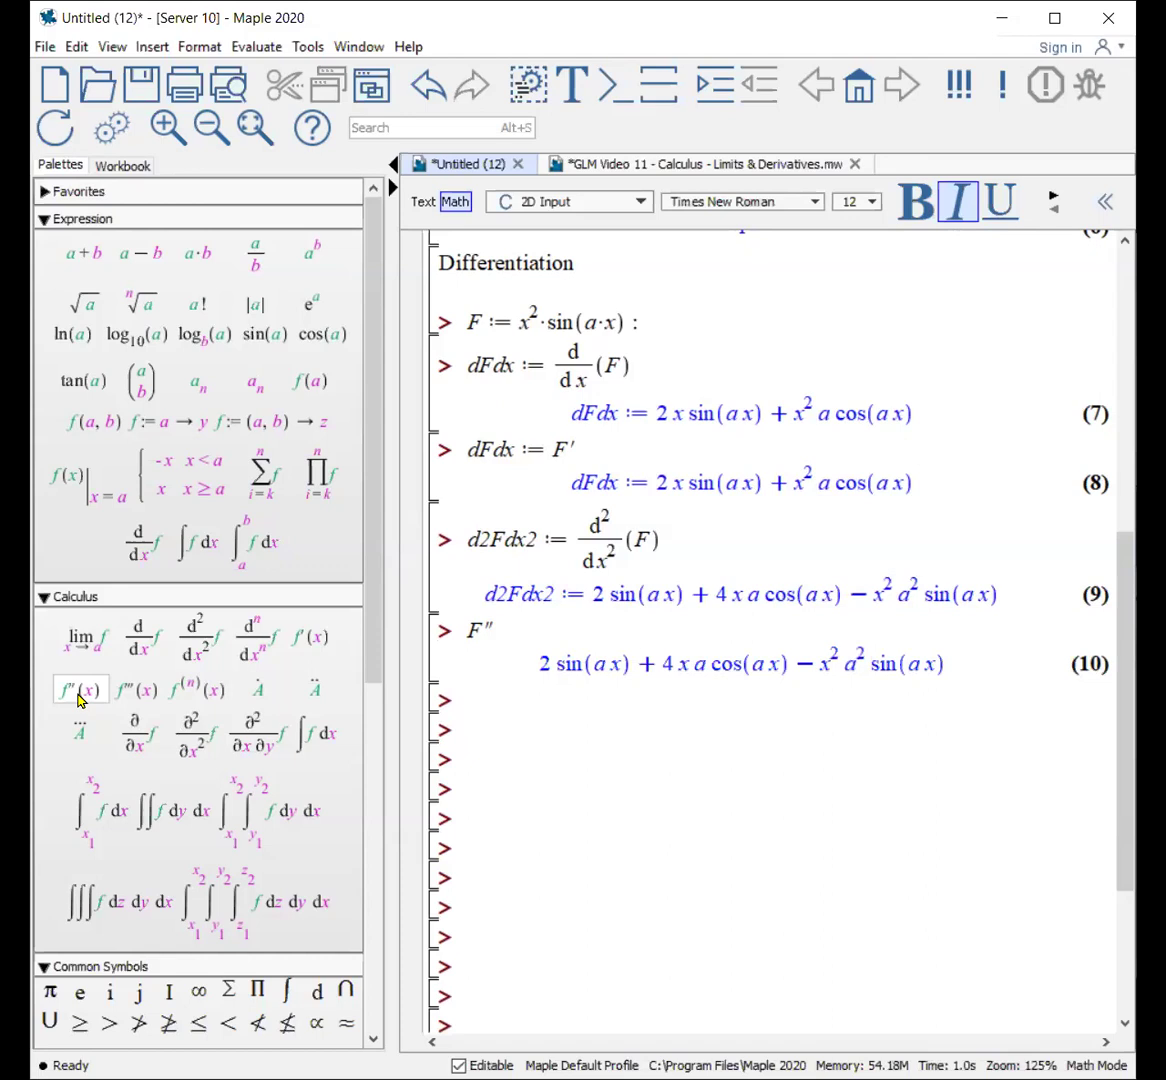
pyautogui.write('F(x) := x^3')
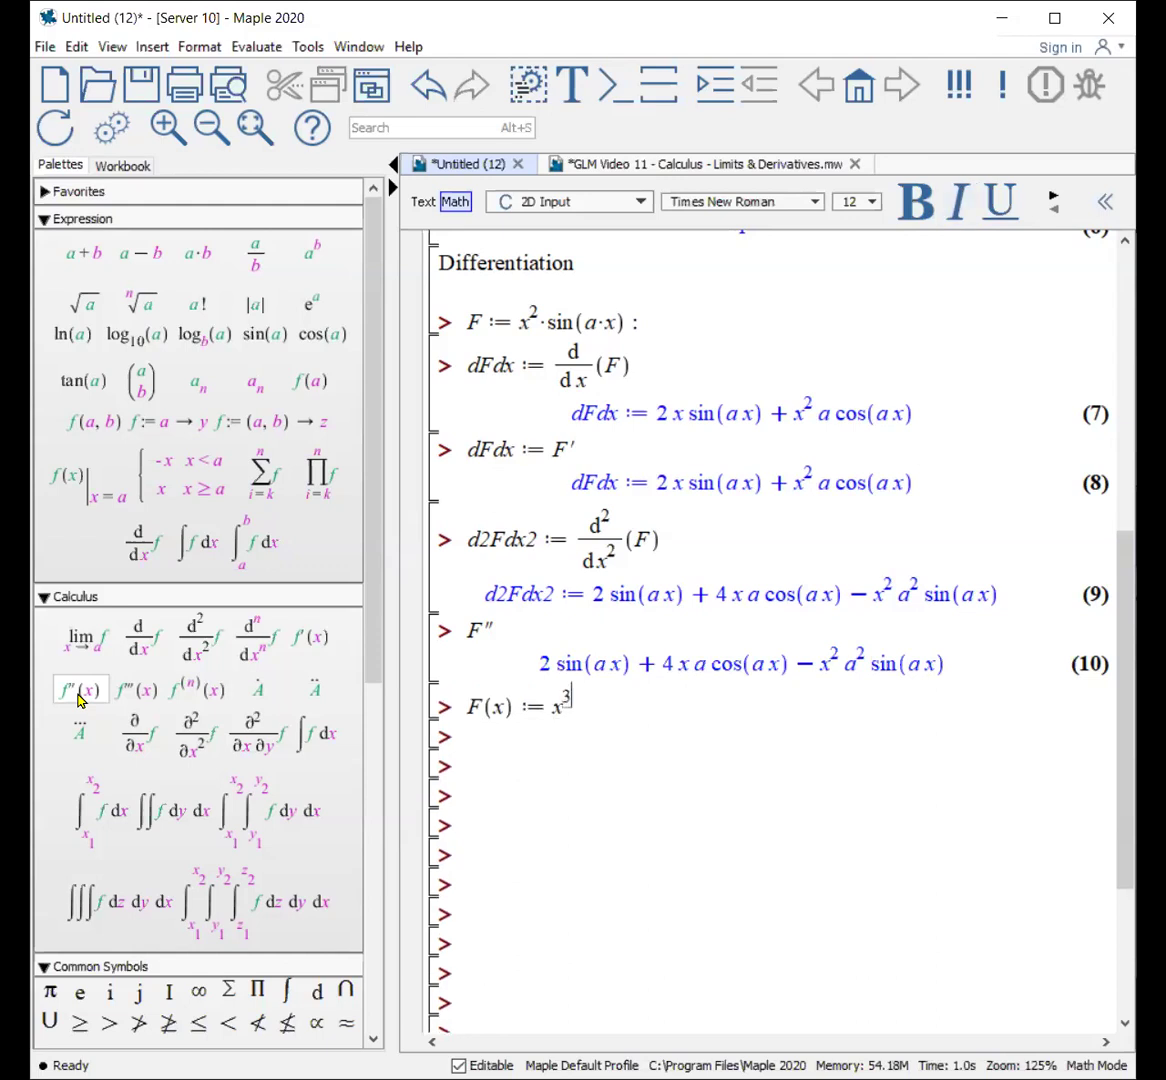
# Define F(x) := x^3/cos(a*x) with output suppressed by a trailing colon.
pyautogui.press('Right')
pyautogui.write('/cos(')
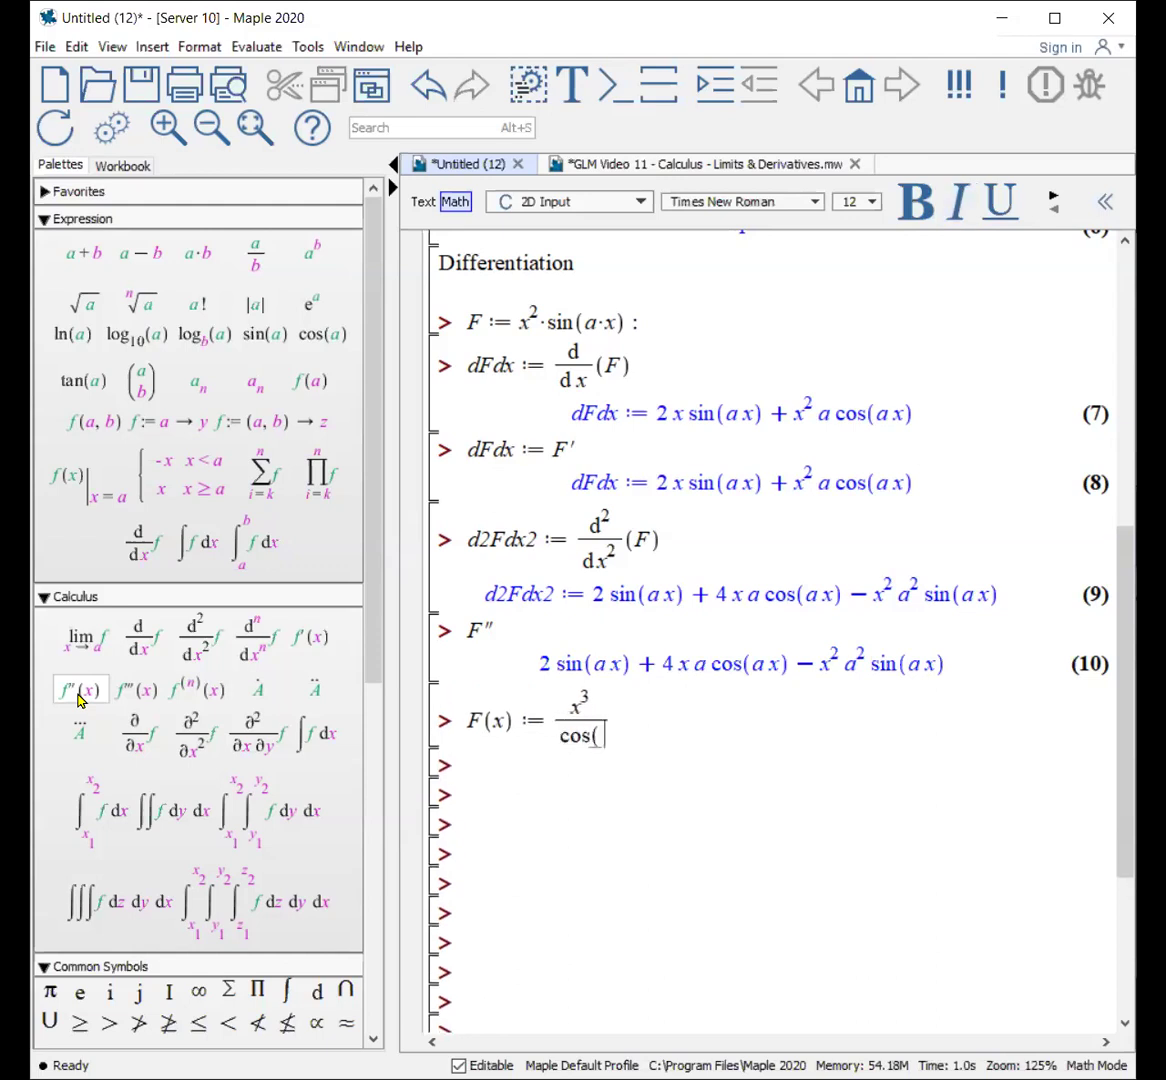
pyautogui.write('a*x)')
pyautogui.press('Right')
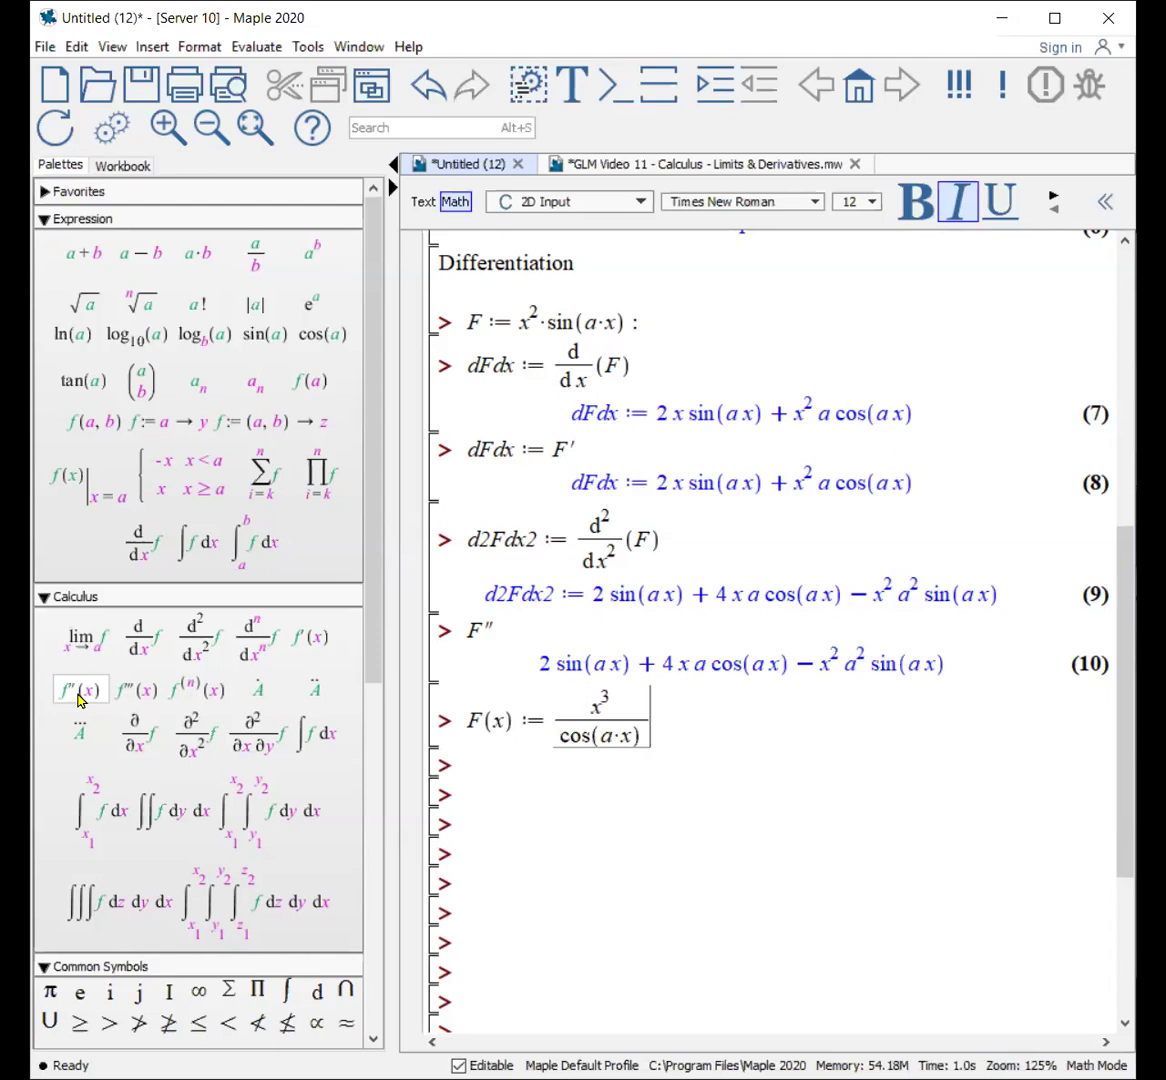
pyautogui.write(':')
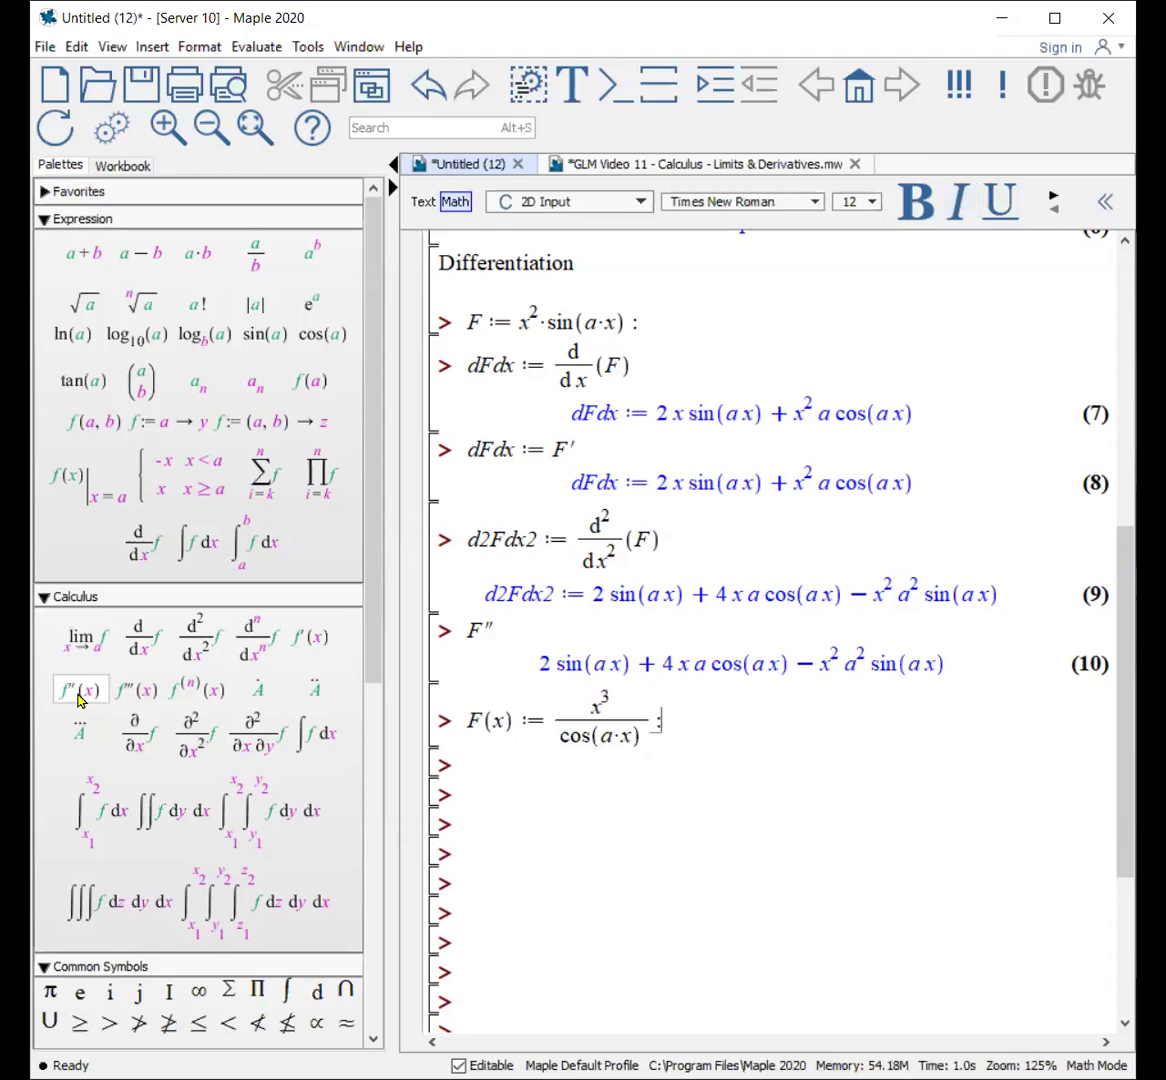
pyautogui.press('Return')
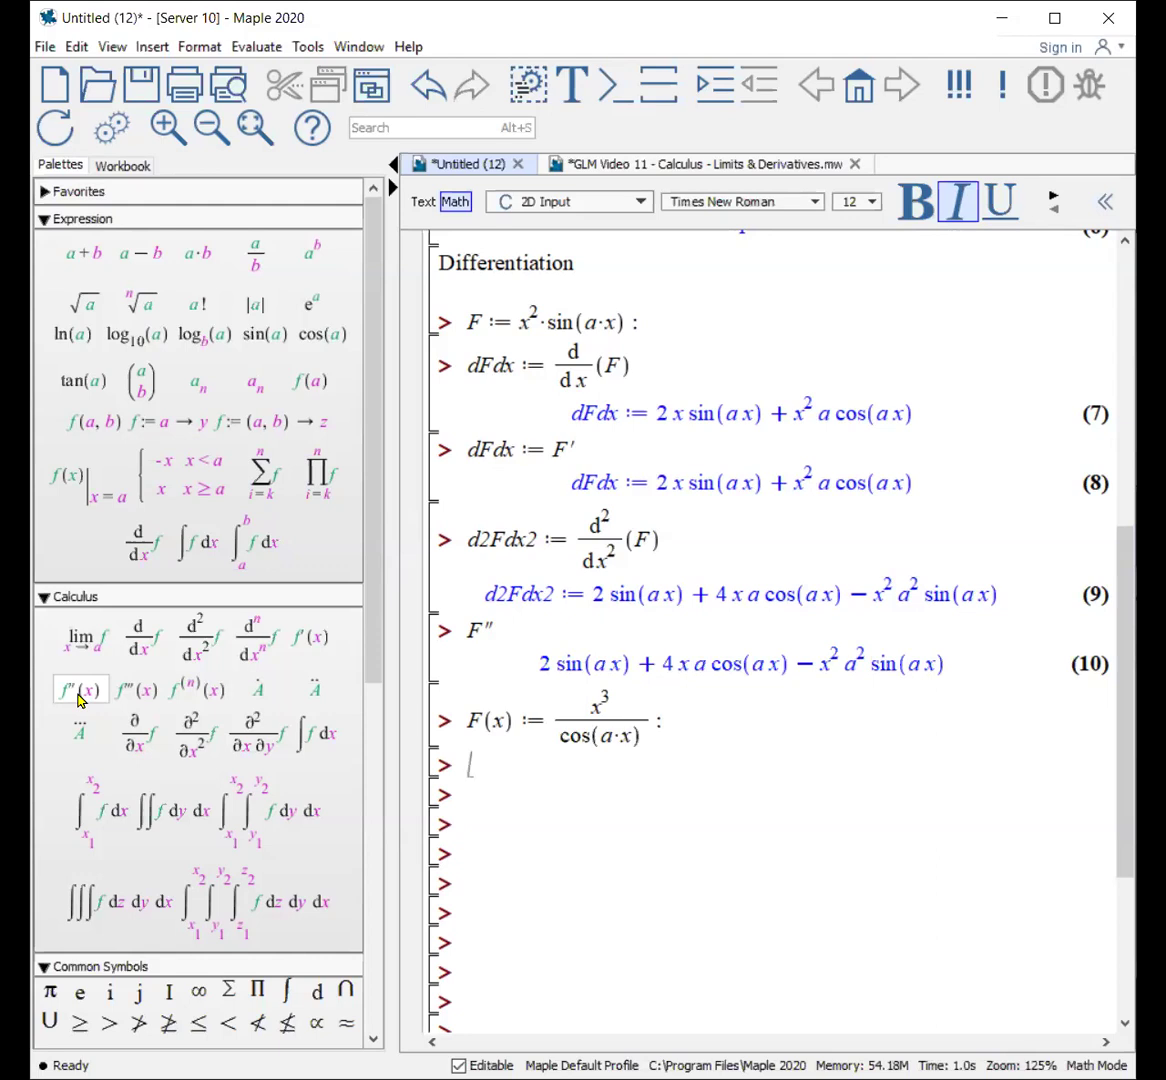
# Compute d/dx F(x) with the Calculus palette's derivative template, giving output (11).
pyautogui.click(147, 651)
pyautogui.write('x(f')
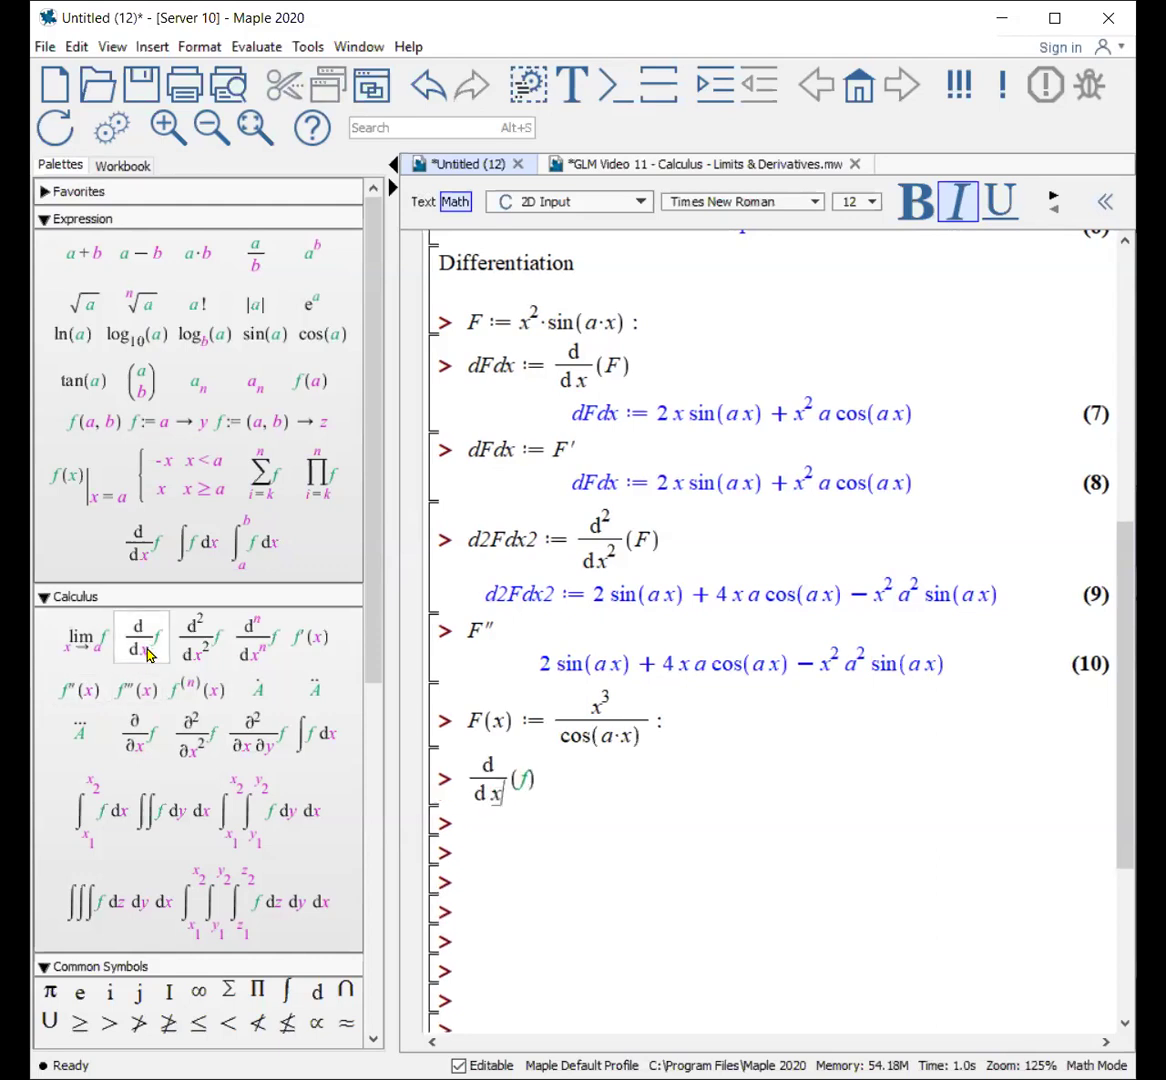
pyautogui.press('Tab')
pyautogui.write('F(x)')
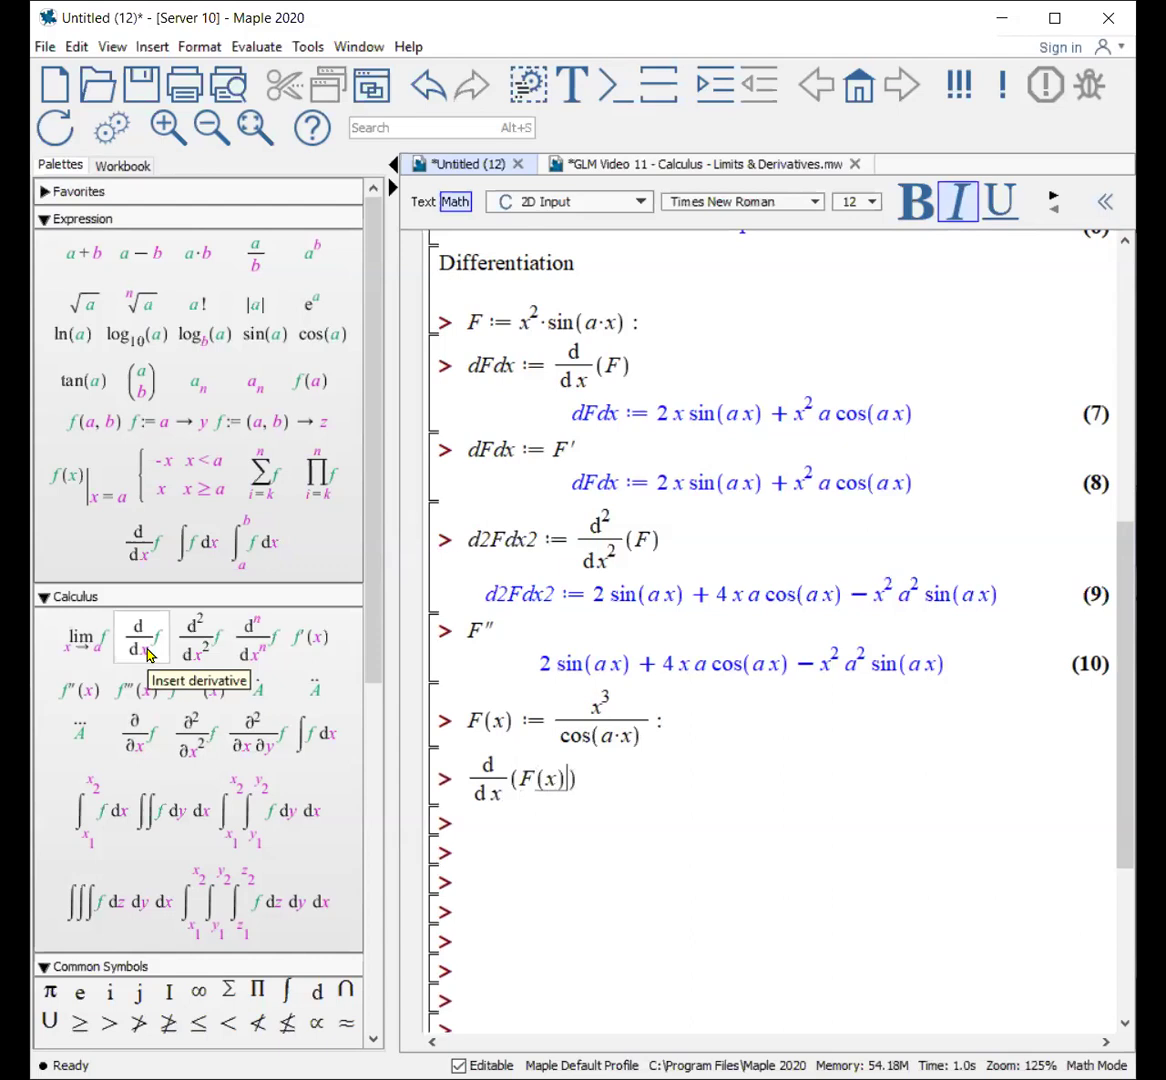
pyautogui.press('Return')
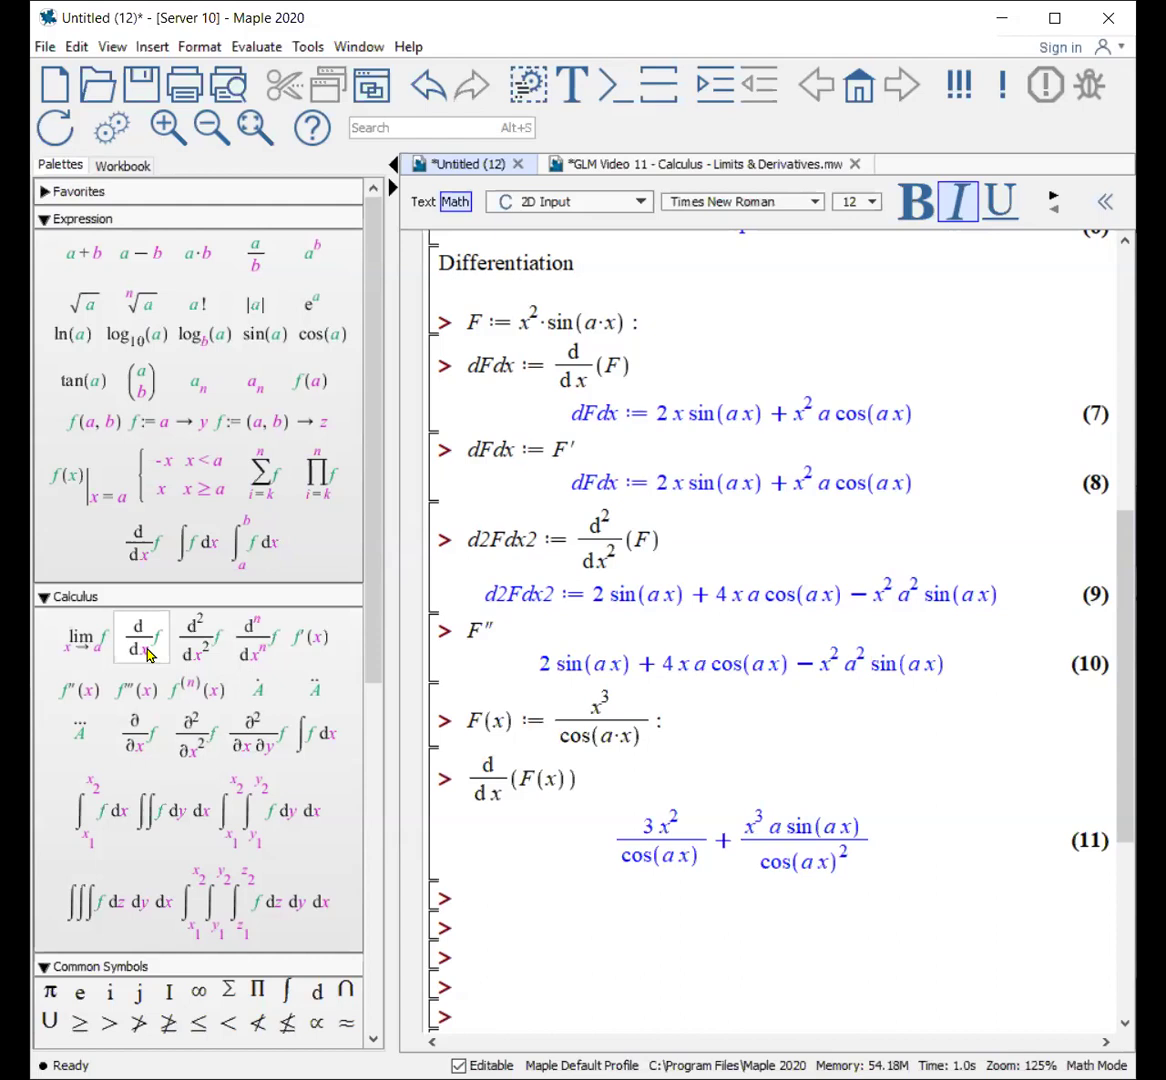
# Evaluate diff(F(x), x), store d2Fdx2 := diff(F(x), x, x), then go to GLM Video 11.
pyautogui.write('diff')
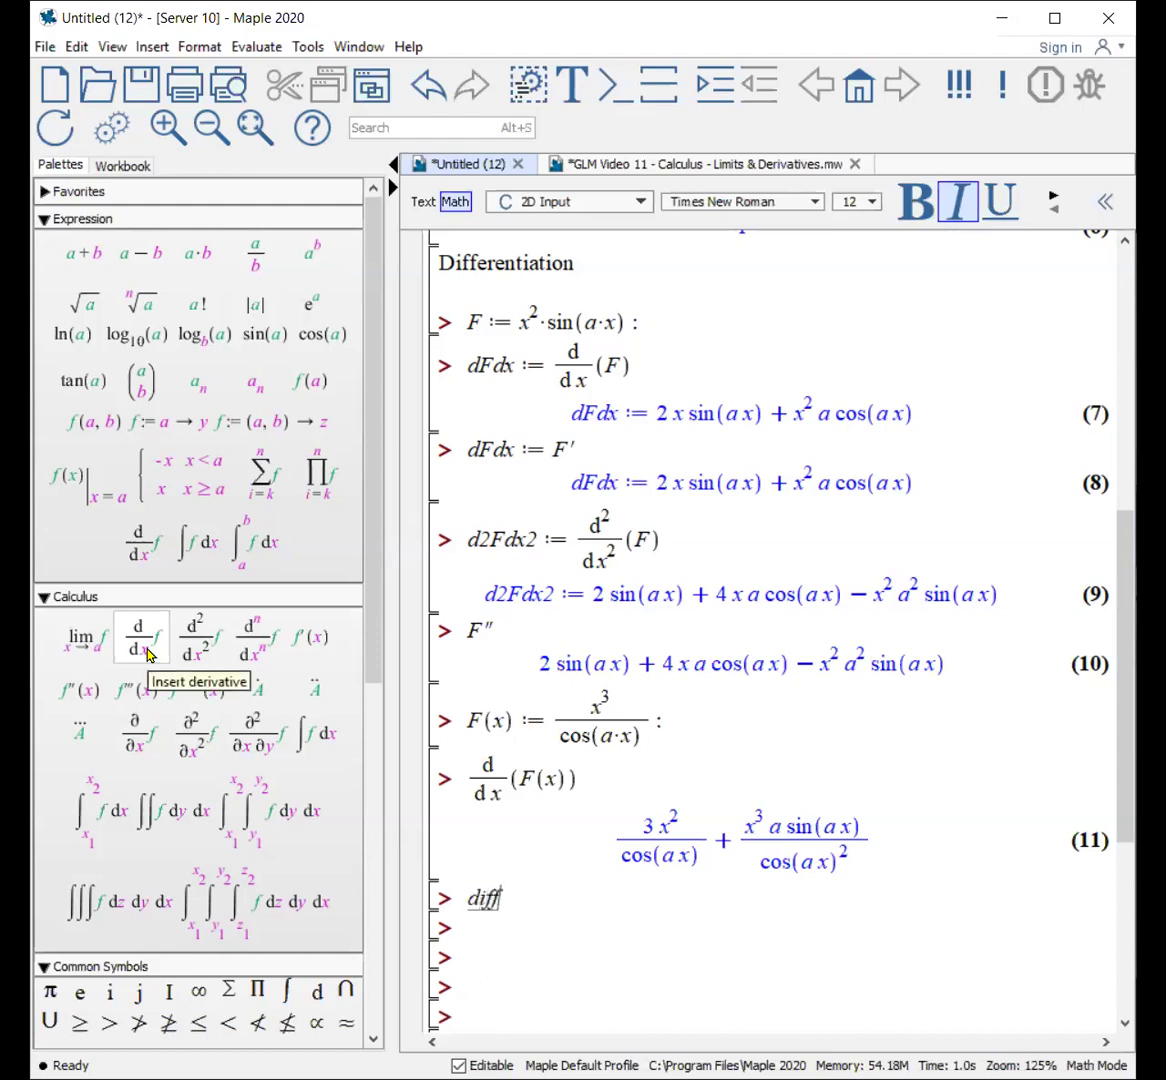
pyautogui.write('( ')
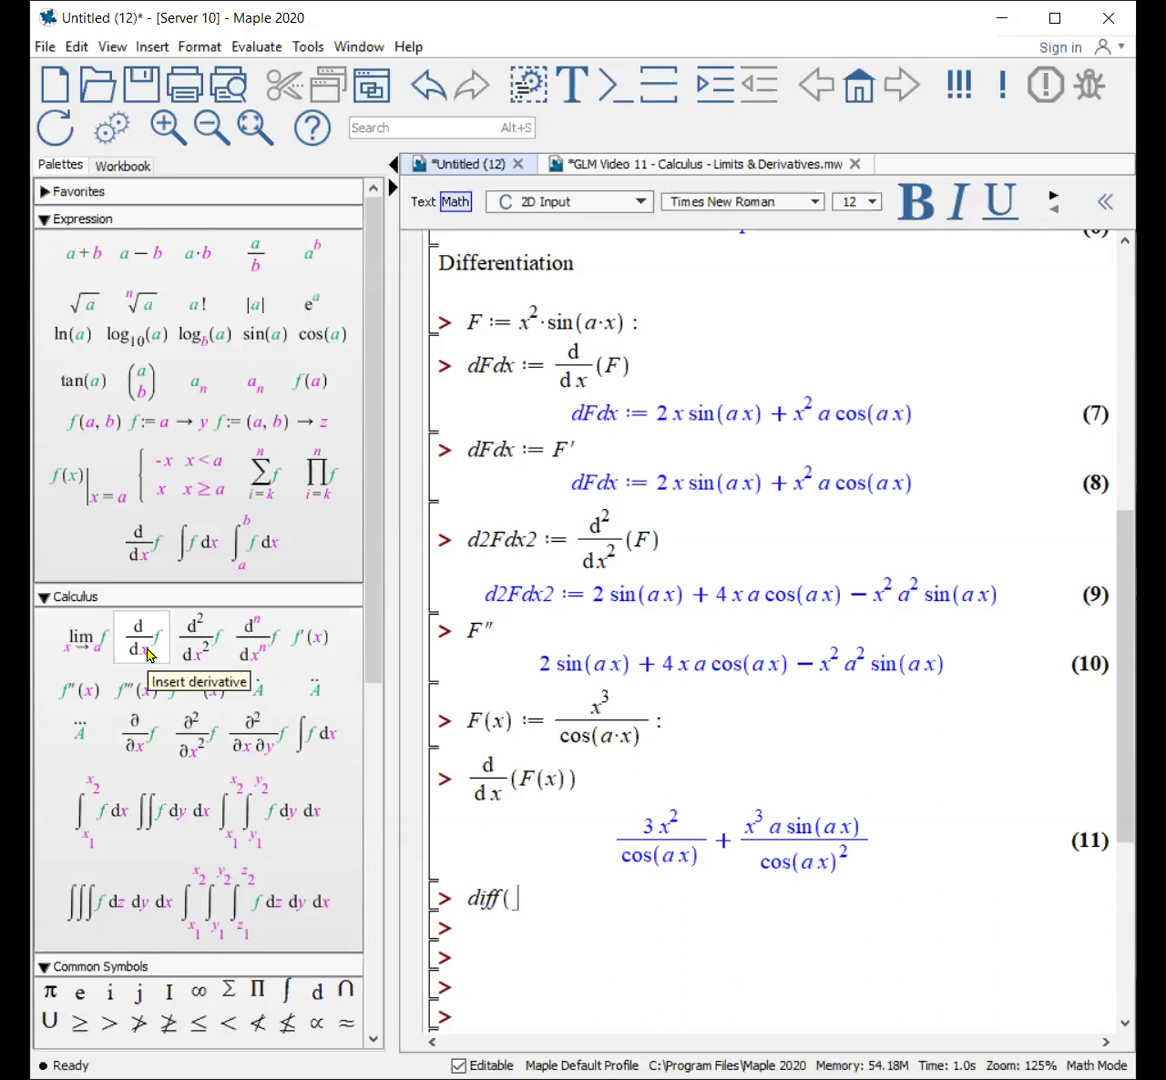
pyautogui.write('F(x),')
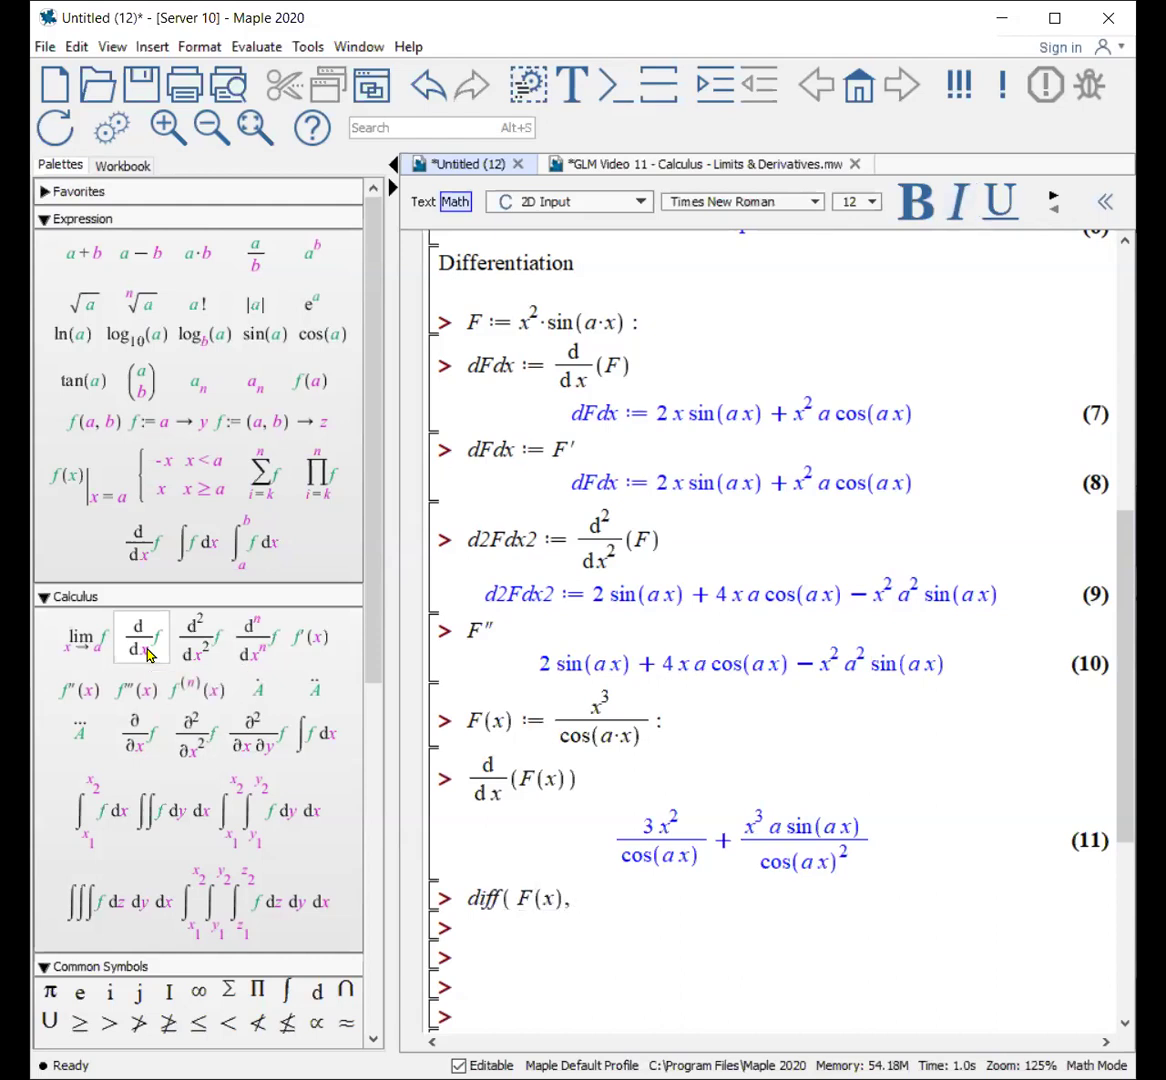
pyautogui.write(' x)')
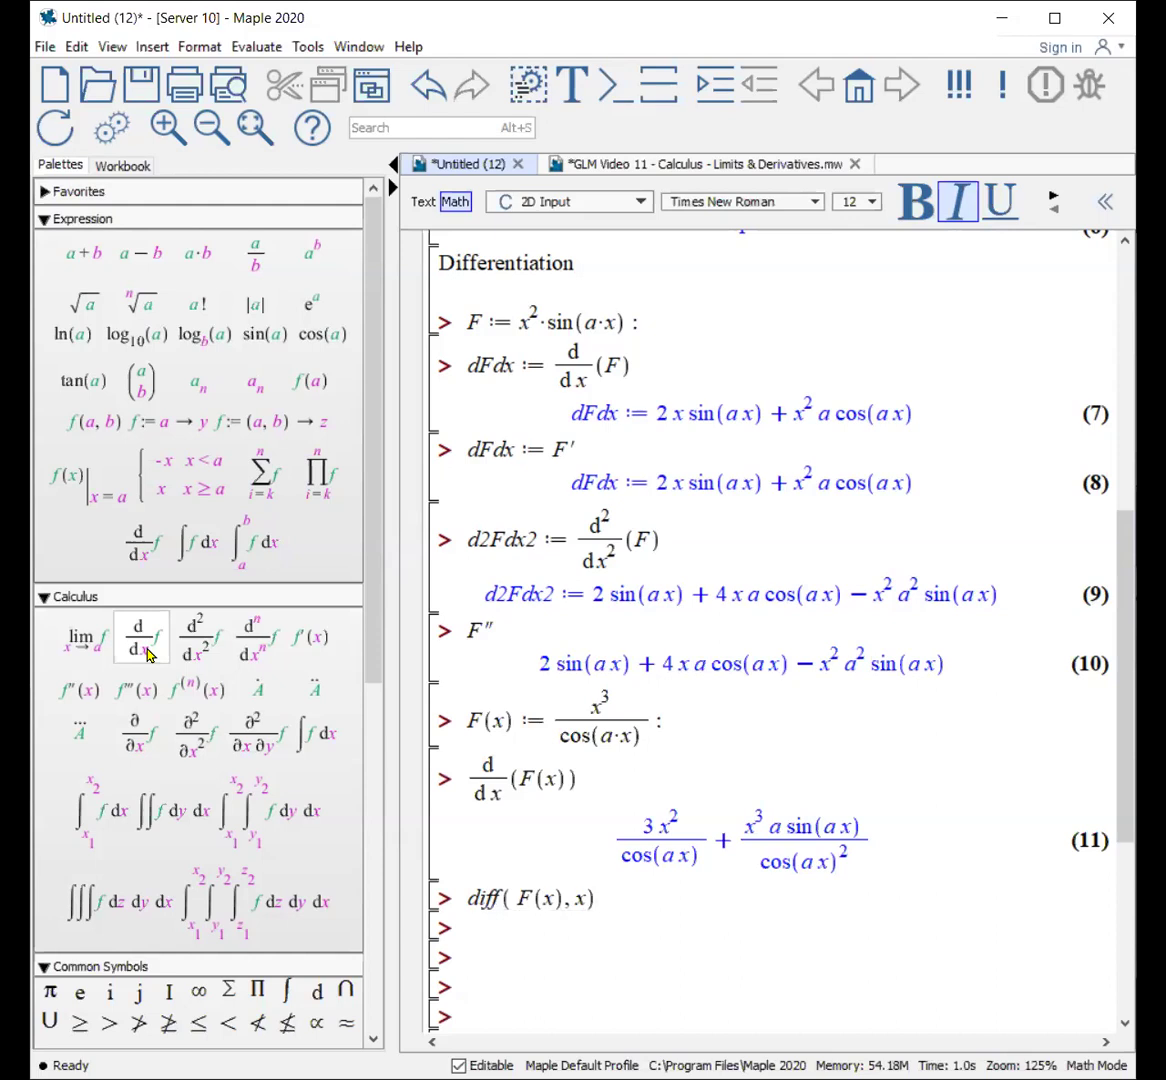
pyautogui.press('Return')
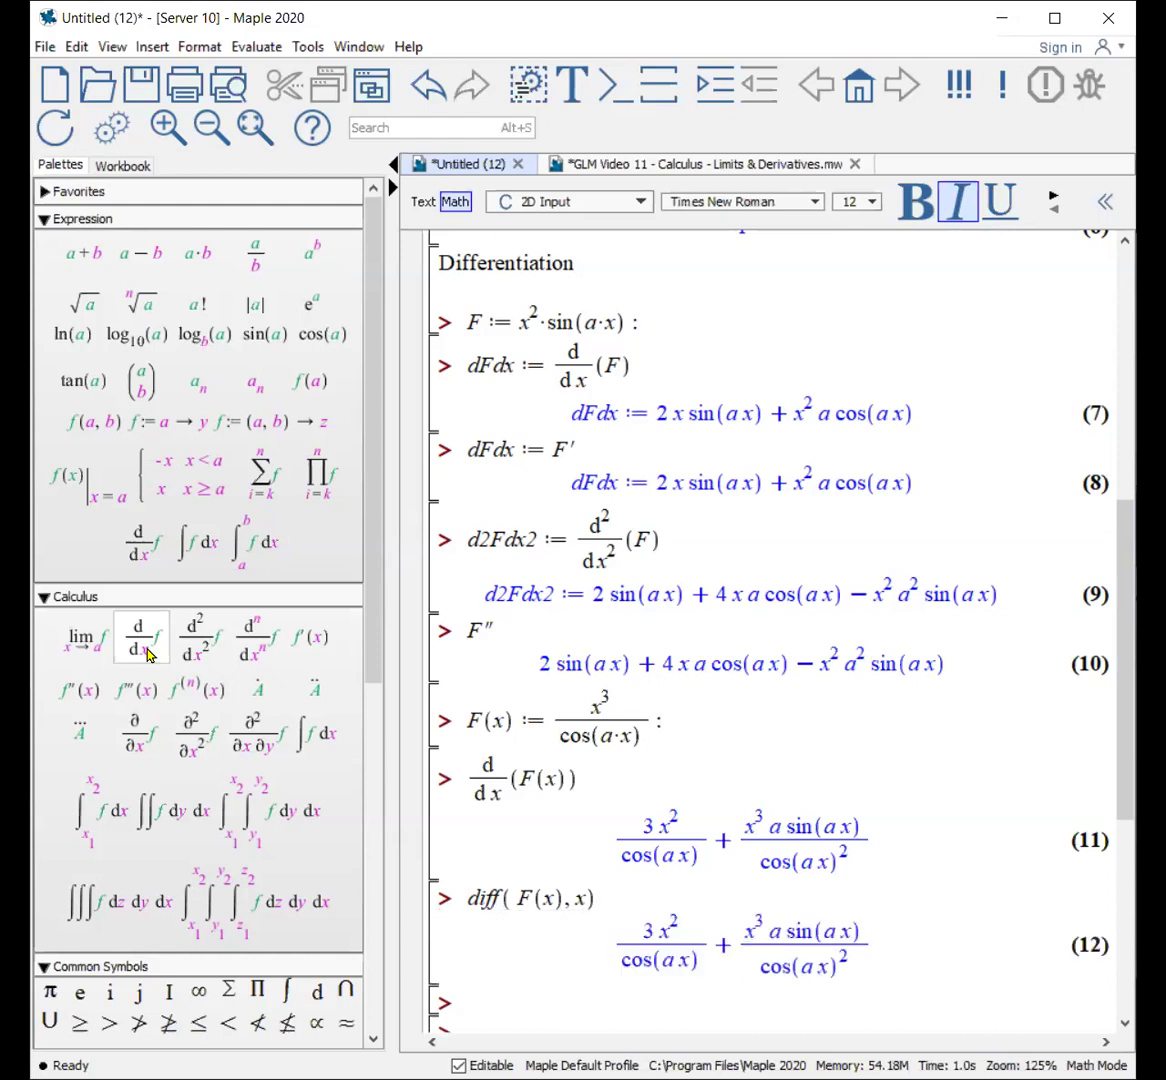
pyautogui.write('dF')
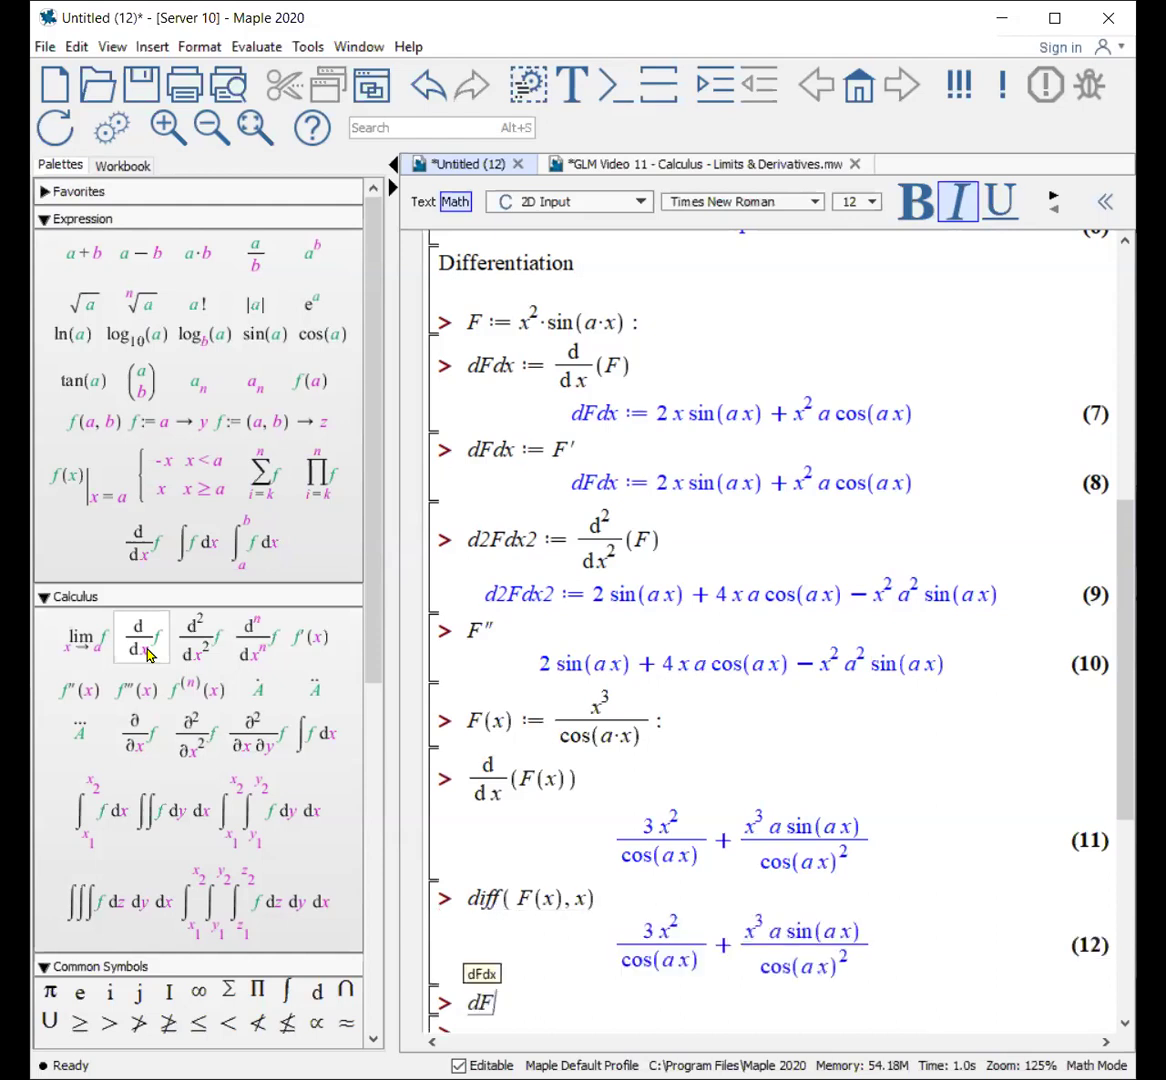
pyautogui.press('BackSpace')
pyautogui.write('2Fdx2 := ')
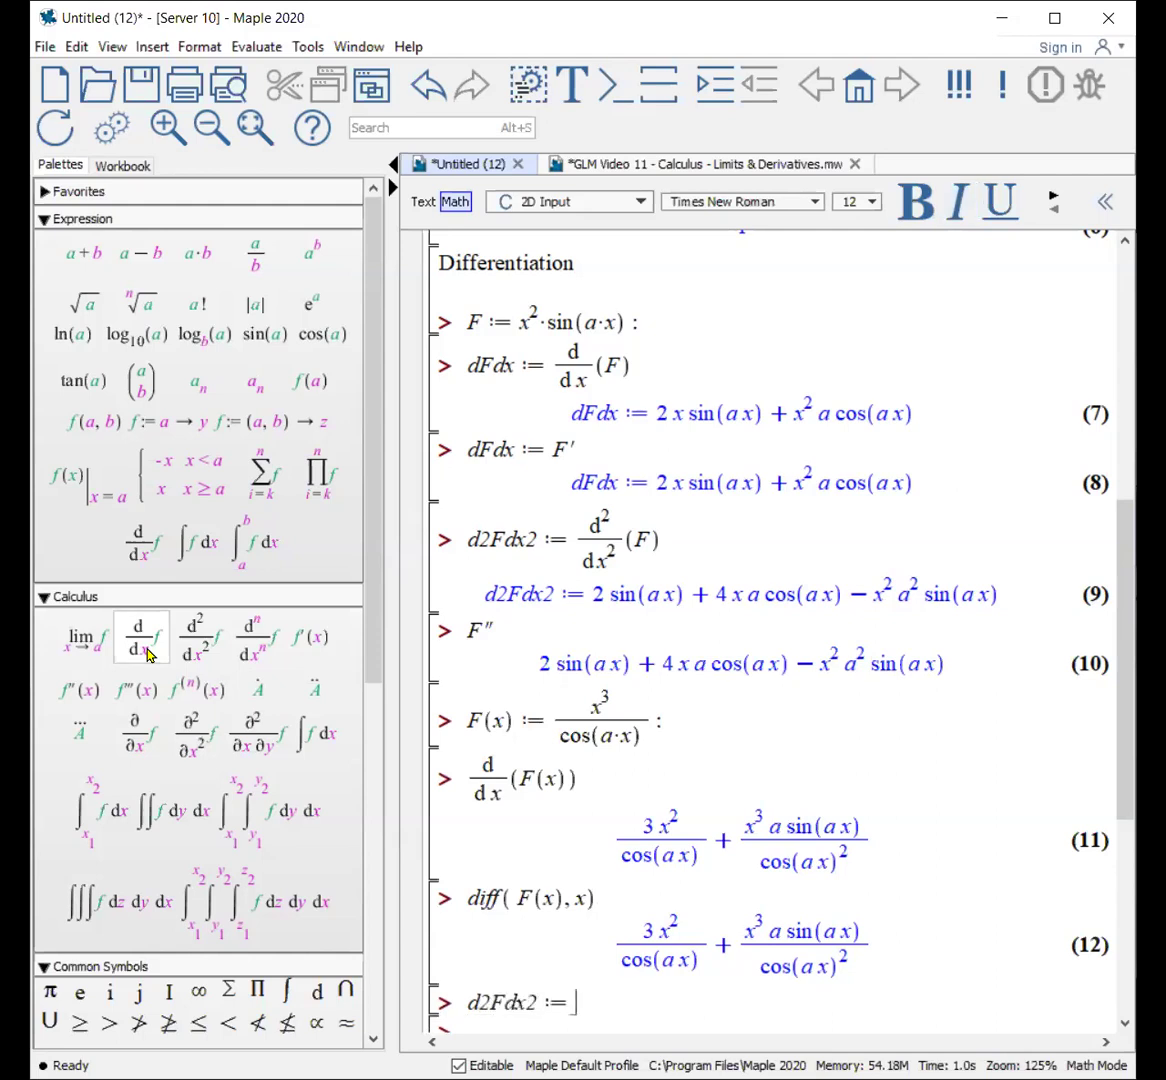
pyautogui.write('diff( F(x), x')
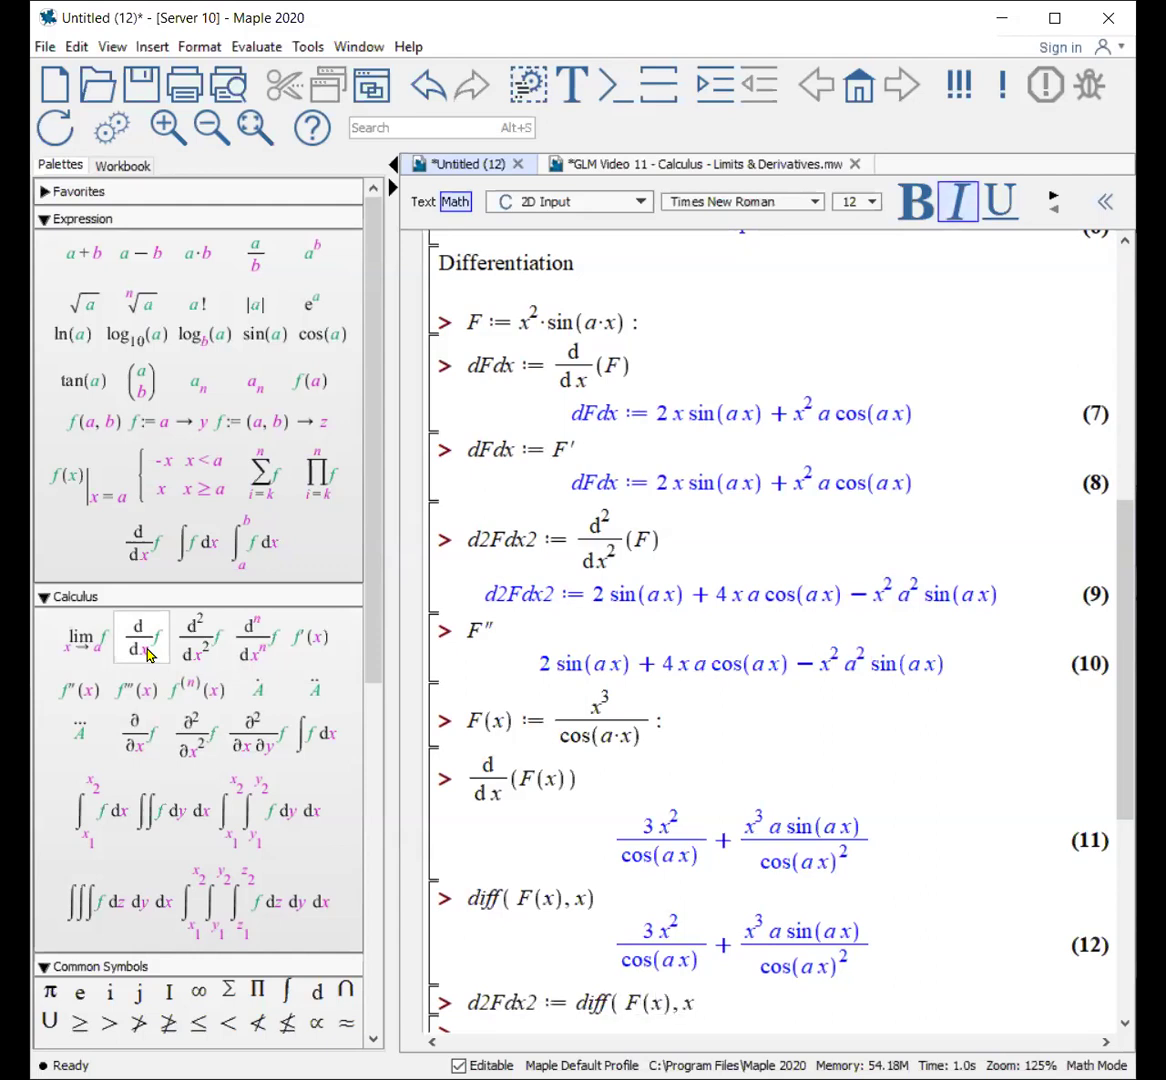
pyautogui.write(', x )')
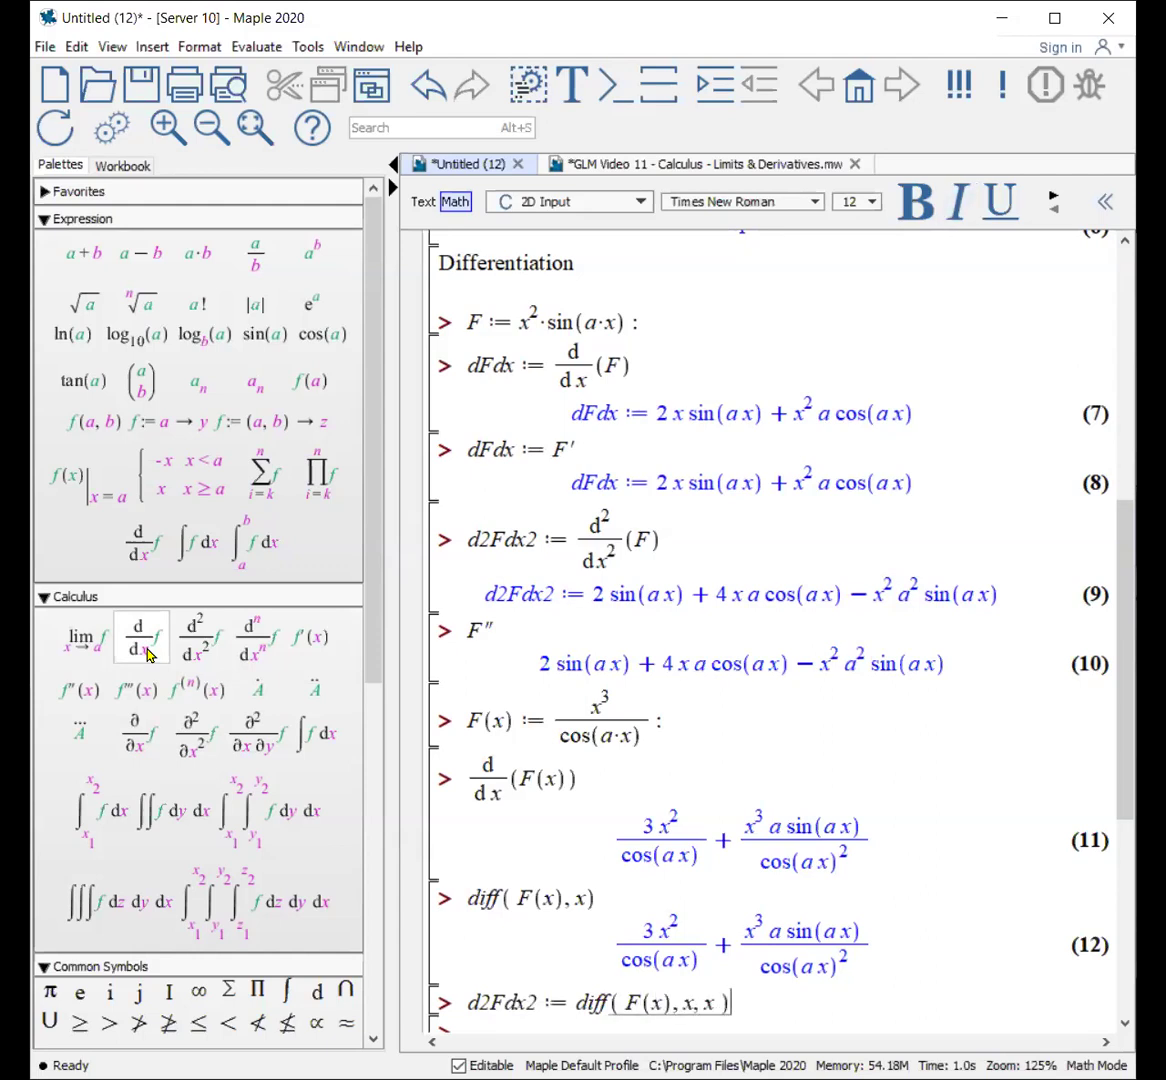
pyautogui.press('Return')
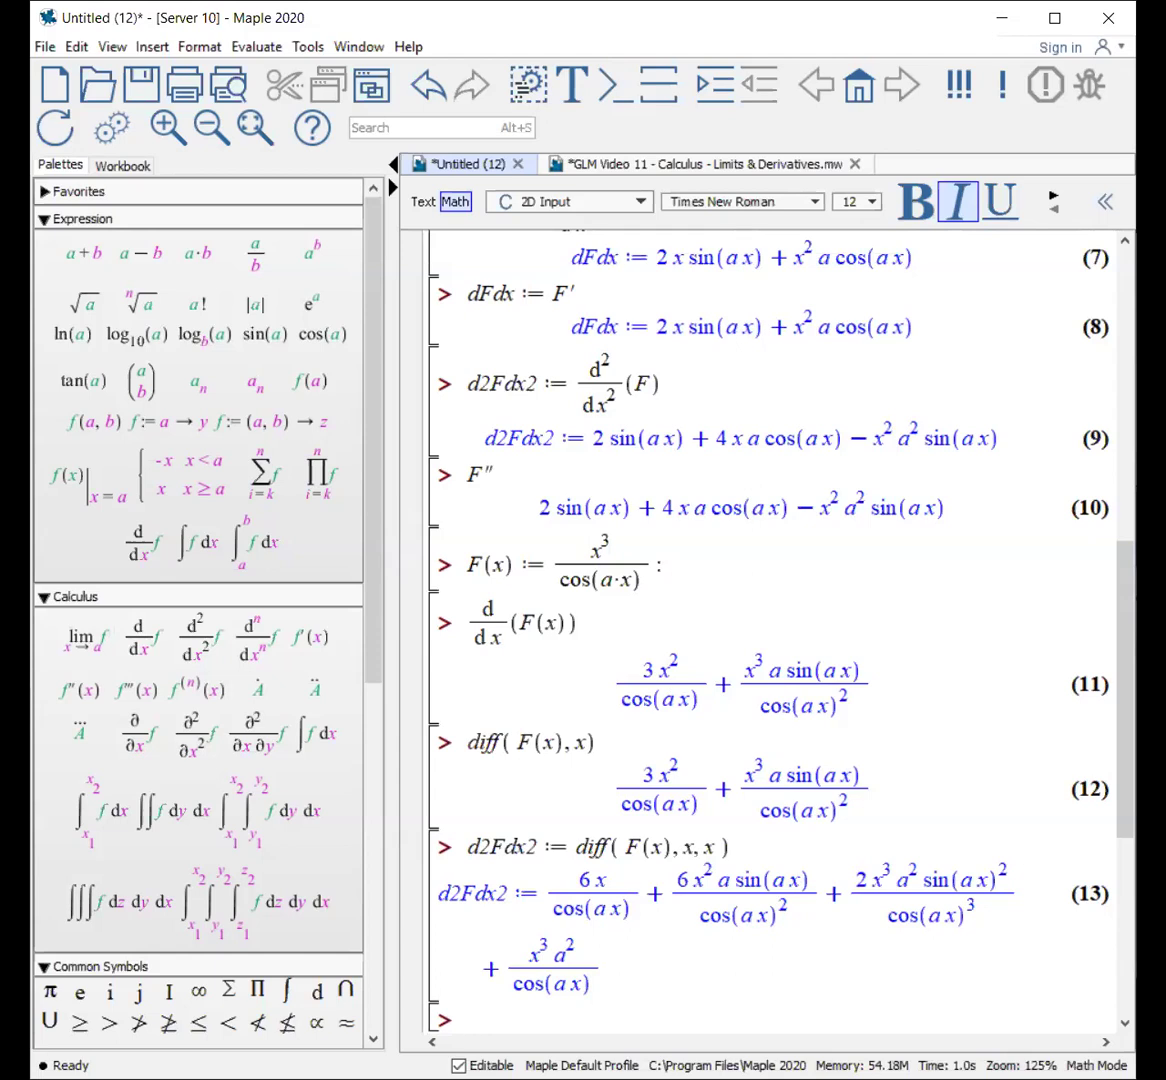
pyautogui.hotkey('ctrl', 'Tab')
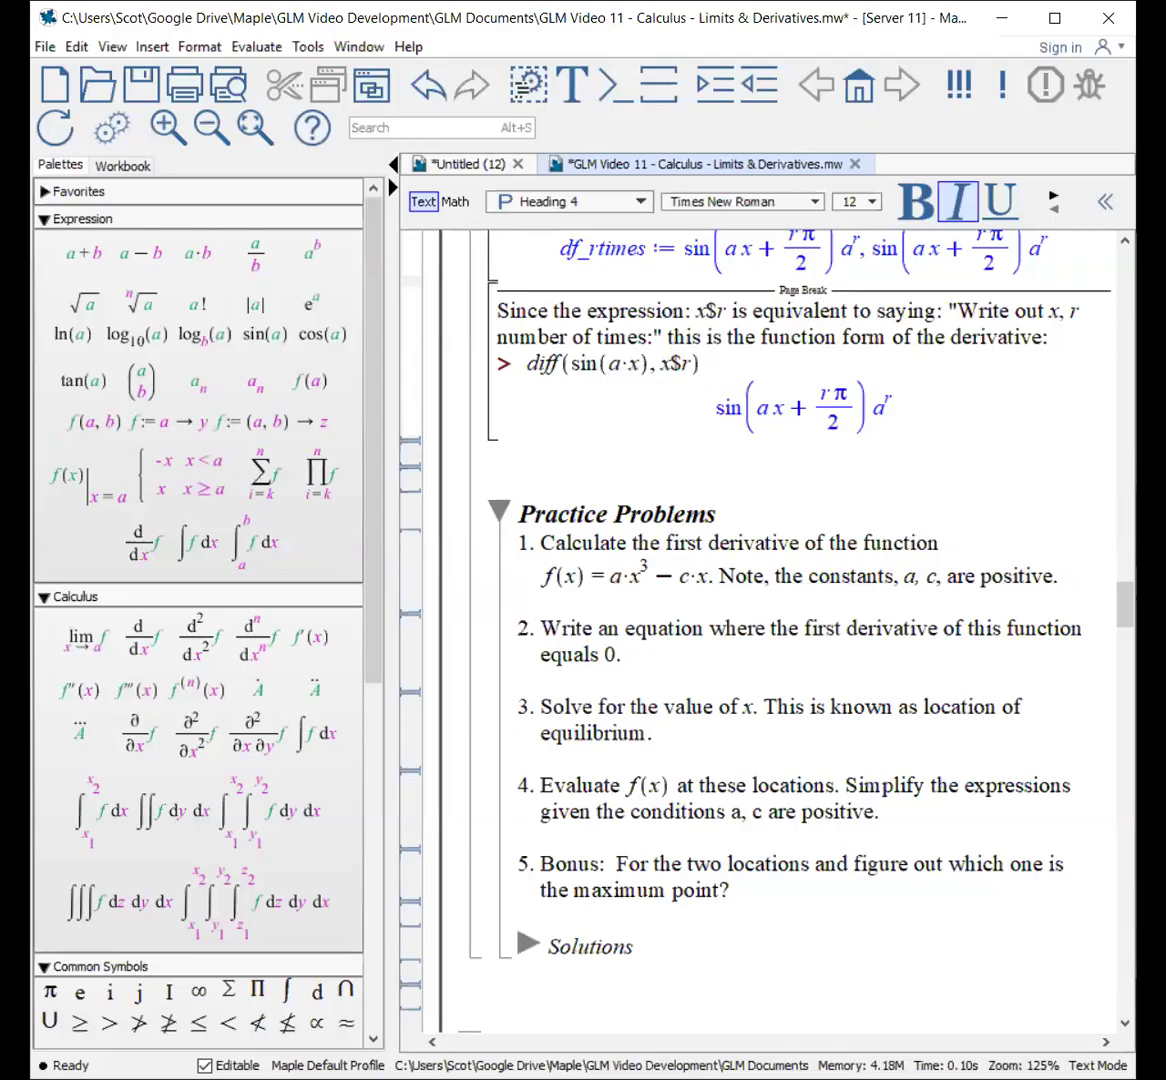